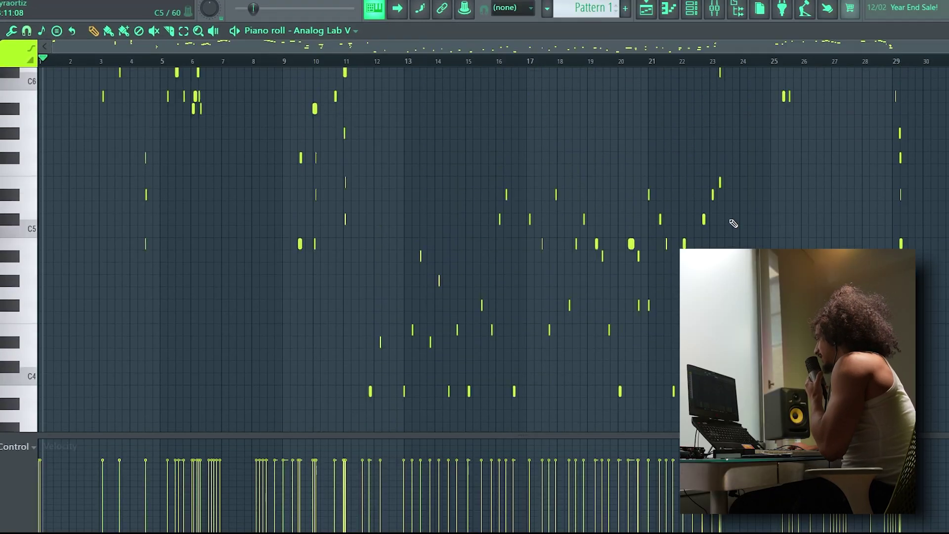
Select the closing notes around bar 29 in Pattern 1's Analog Lab V piano roll.
scroll(733, 224, "up", 5)
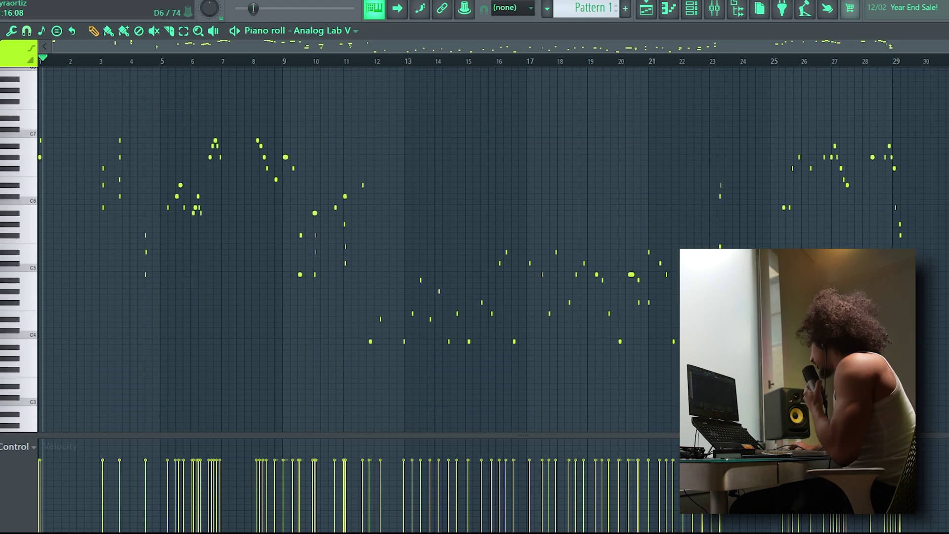
left_click_drag(935, 267, 881, 139, "ctrl")
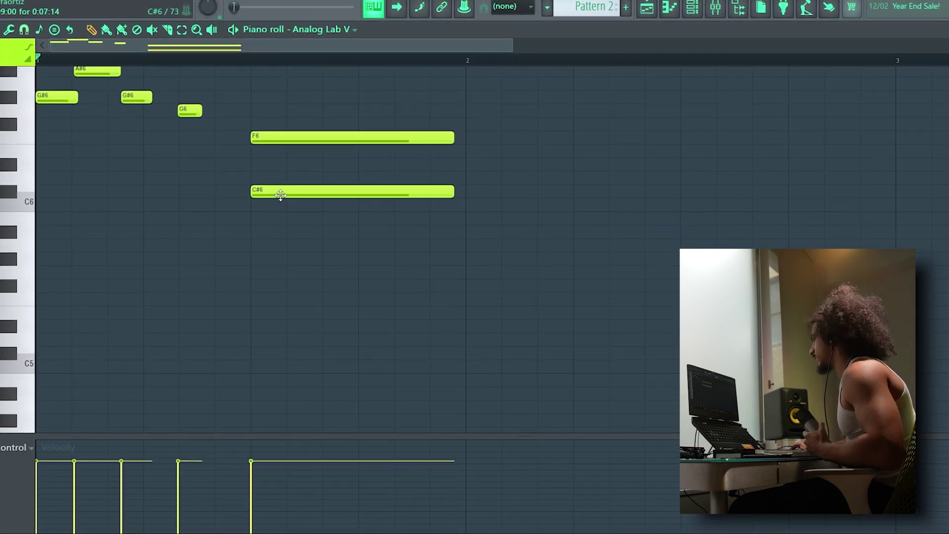
Complete the long chord in bar 1 under F6 by lowering C#6 to C6 and adding matching G#5 and F5 notes.
mouse_move(280, 195)
left_mouse_down()
mouse_move(277, 179)
mouse_move(280, 208)
left_mouse_up()
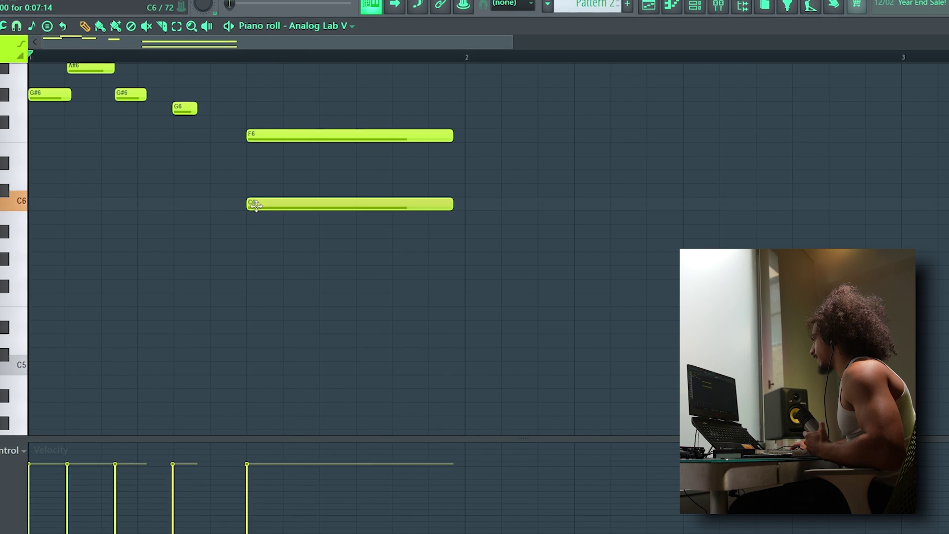
left_click_drag(278, 244, 276, 268)
left_click_drag(289, 321, 286, 304)
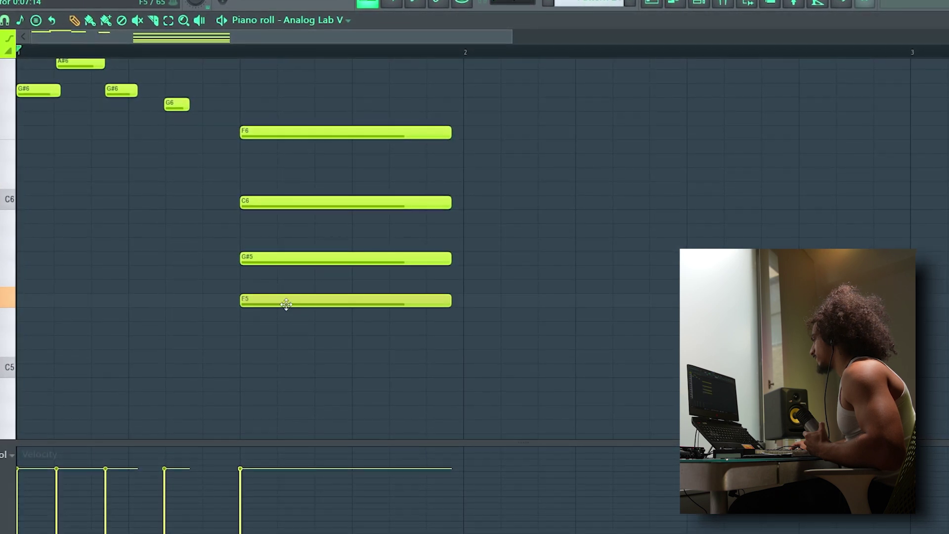
key("space")
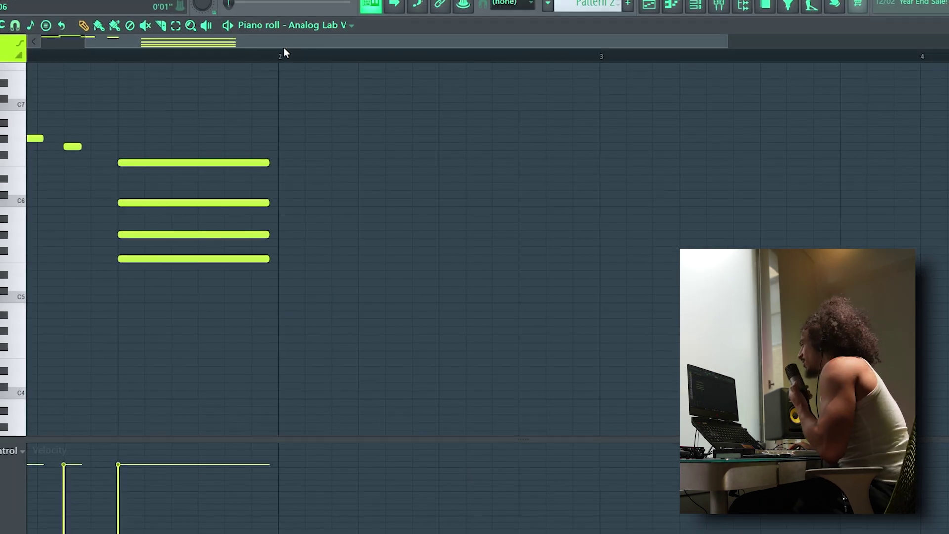
Add an FL Keys channel to the channel rack and open its piano roll.
left_click_drag(283, 47, 239, 46)
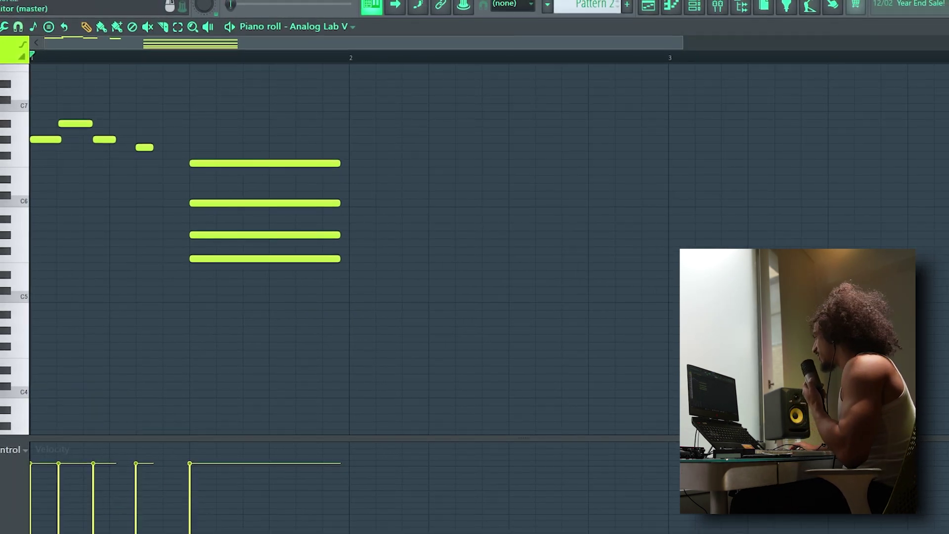
left_click(697, 6)
left_click(88, 120)
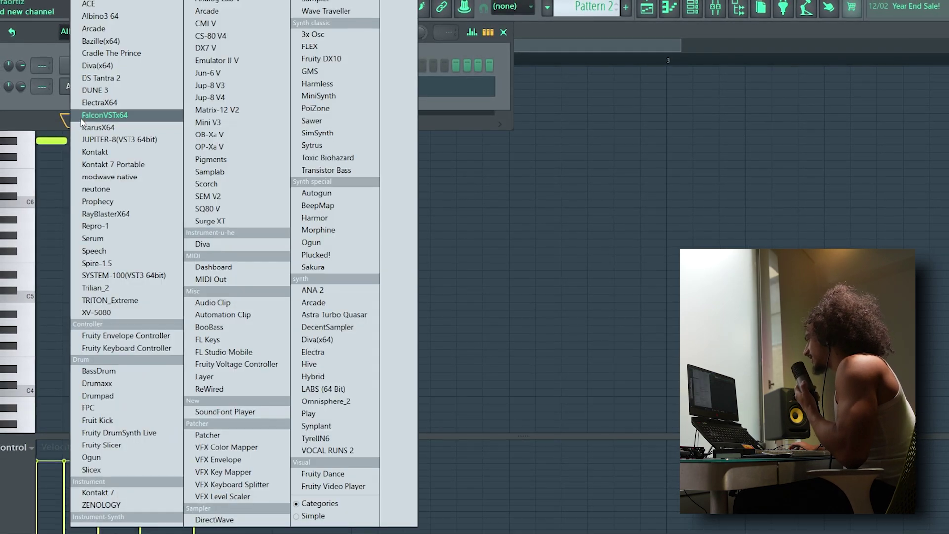
left_click(157, 364)
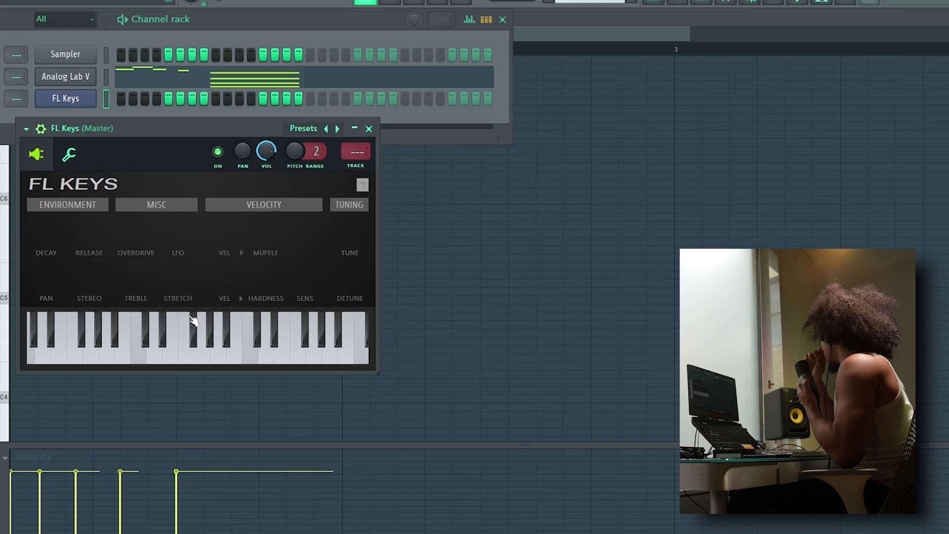
right_click(79, 102)
left_click(205, 96)
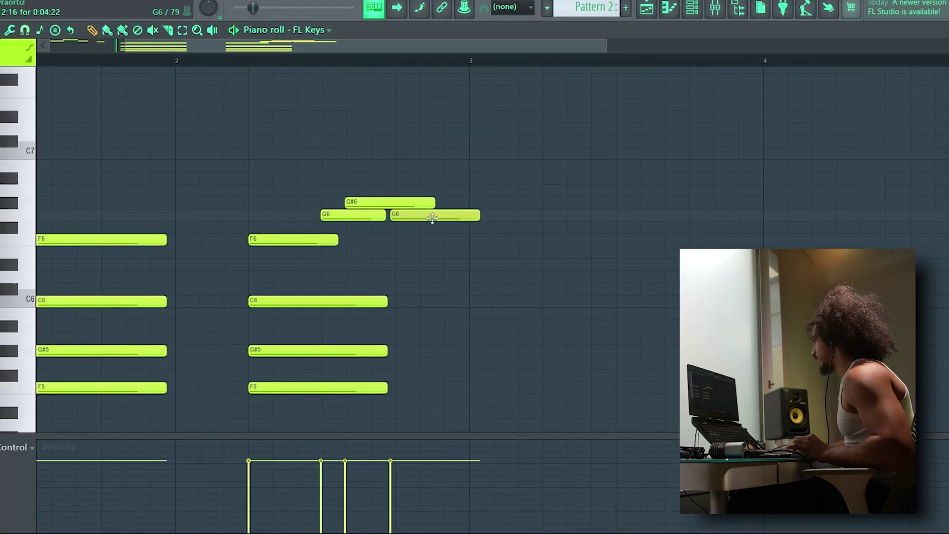
Shift the second G6 note slightly earlier to meet the first G6, and add an F6 note just before bar 3.
left_click_drag(432, 219, 428, 219)
left_click(443, 241)
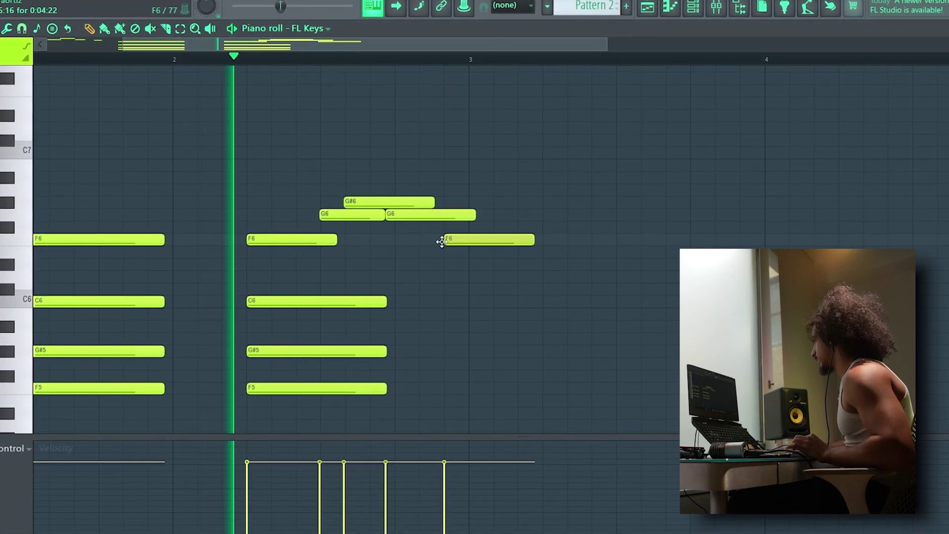
key("space")
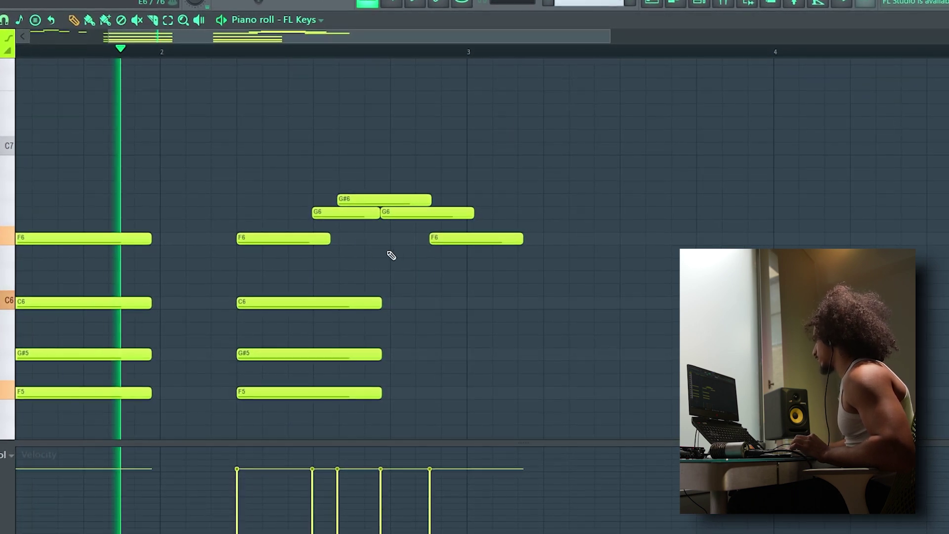
Add a D#5 note in bar 3 and lengthen it to just past the start of bar 4.
scroll(420, 338, "down", 3)
scroll(445, 319, "down", 2)
key("space")
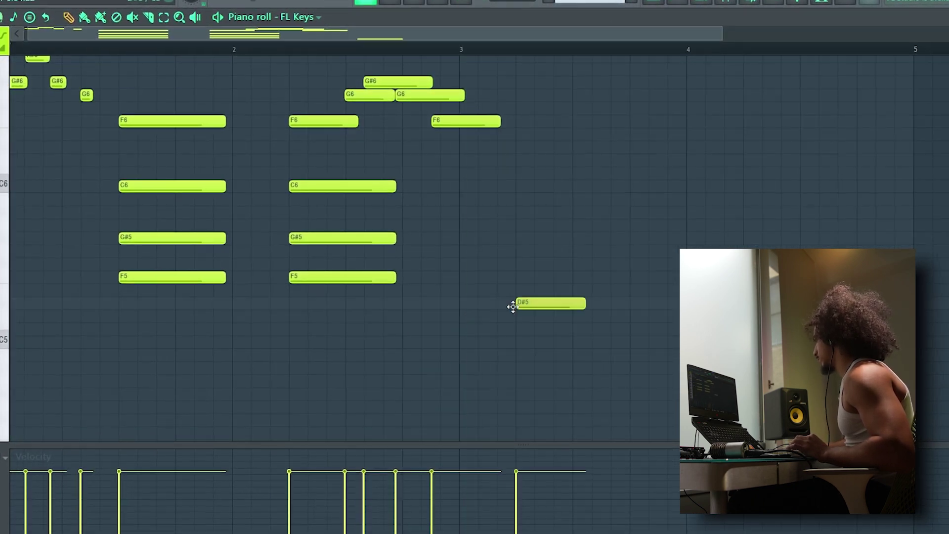
left_click_drag(585, 302, 703, 303)
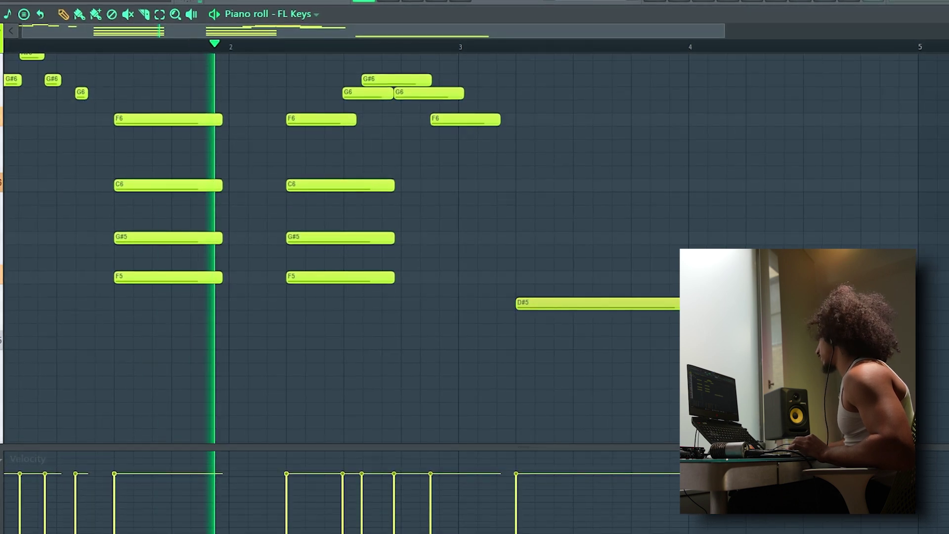
Lengthen the C6, G#5 and F5 chord in bar 2 to just past bar 3, and shift and lengthen the last F6 note.
left_click_drag(390, 186, 472, 187)
left_click(532, 161)
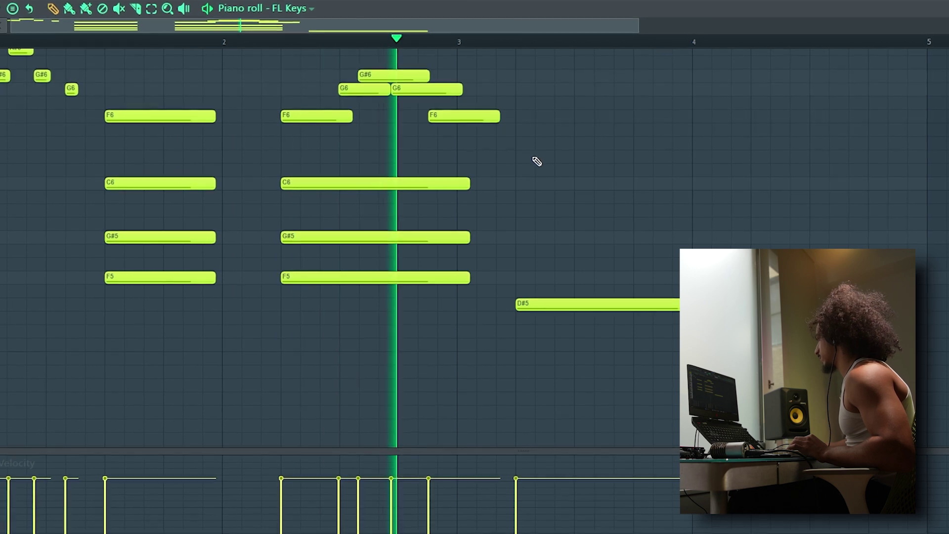
left_click_drag(456, 116, 462, 118)
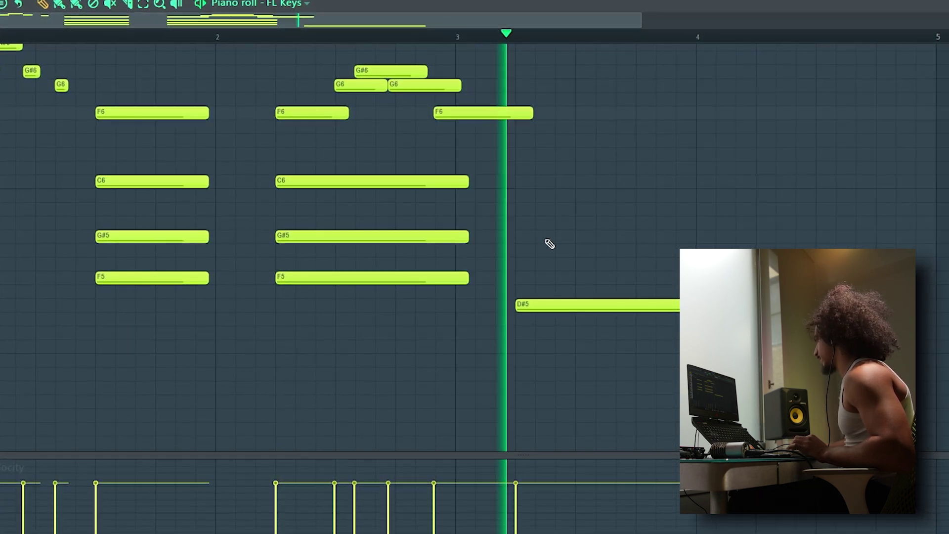
key("space")
Shift the D#5 note in bar 3 and the F6 note preceding it slightly later.
left_click_drag(544, 304, 564, 304)
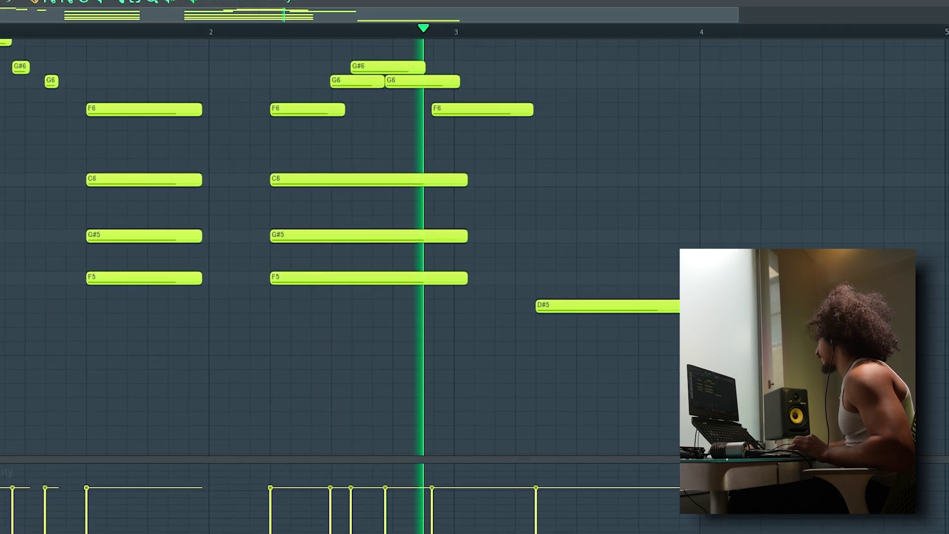
key("space")
left_click_drag(430, 111, 455, 105)
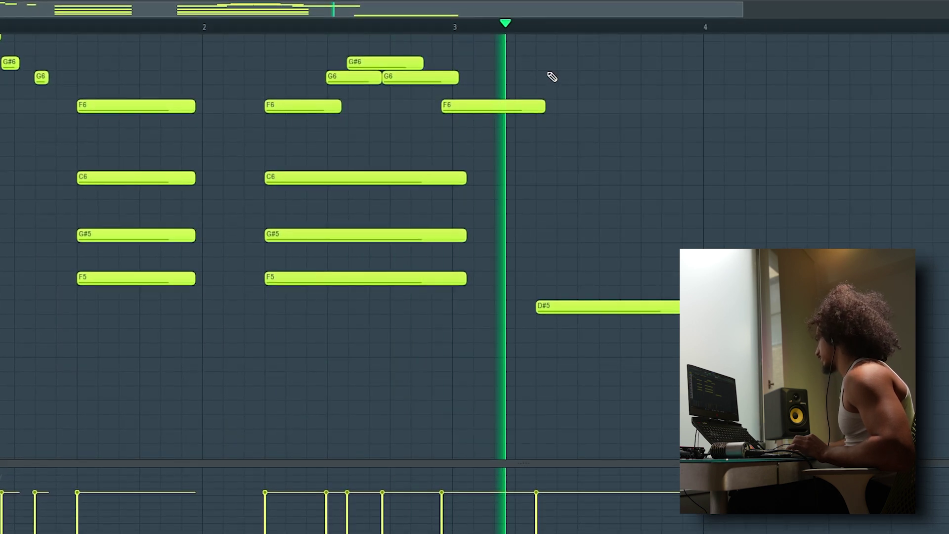
key("space")
Move the D#5 note slightly later and stack G5 and C6 above it as a chord ending at bar 4.
left_click(561, 307)
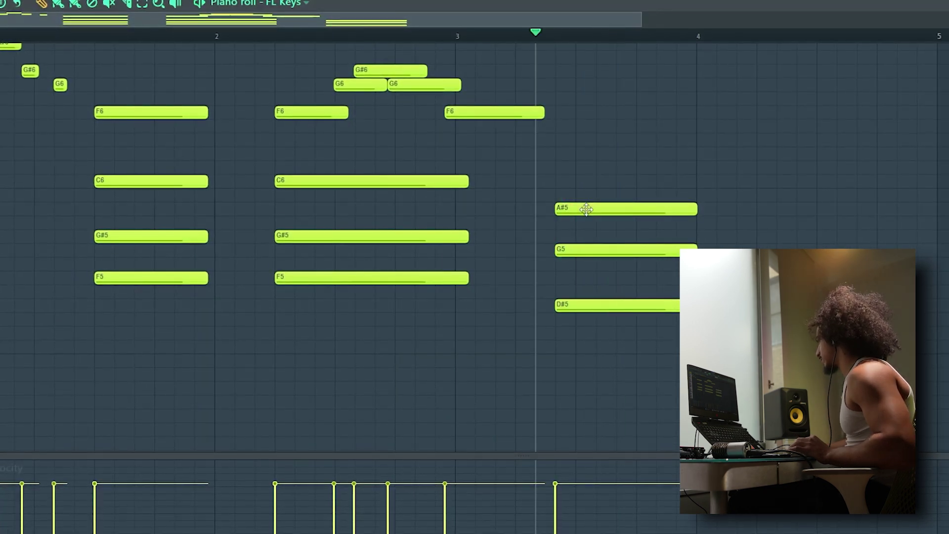
left_click_drag(587, 210, 586, 185)
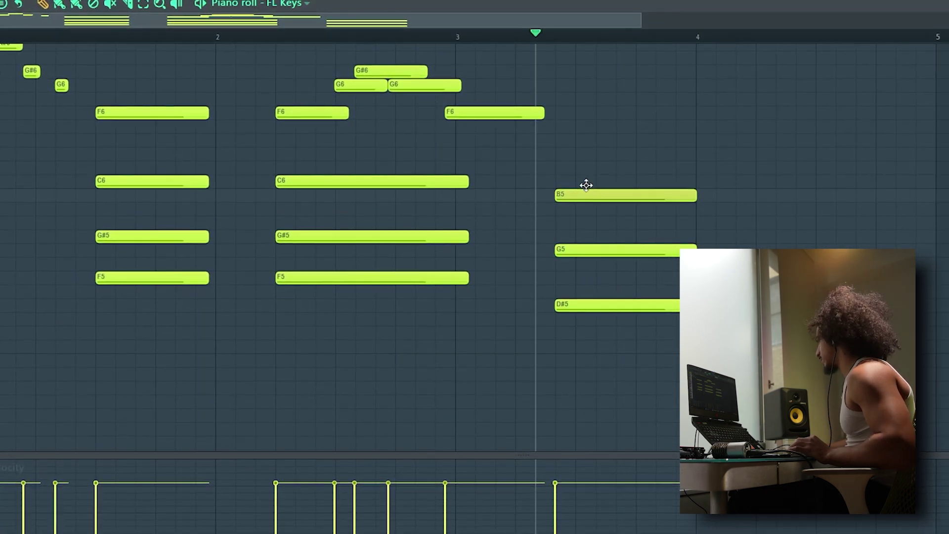
key("space")
scroll(492, 163, "down", 3)
key("space")
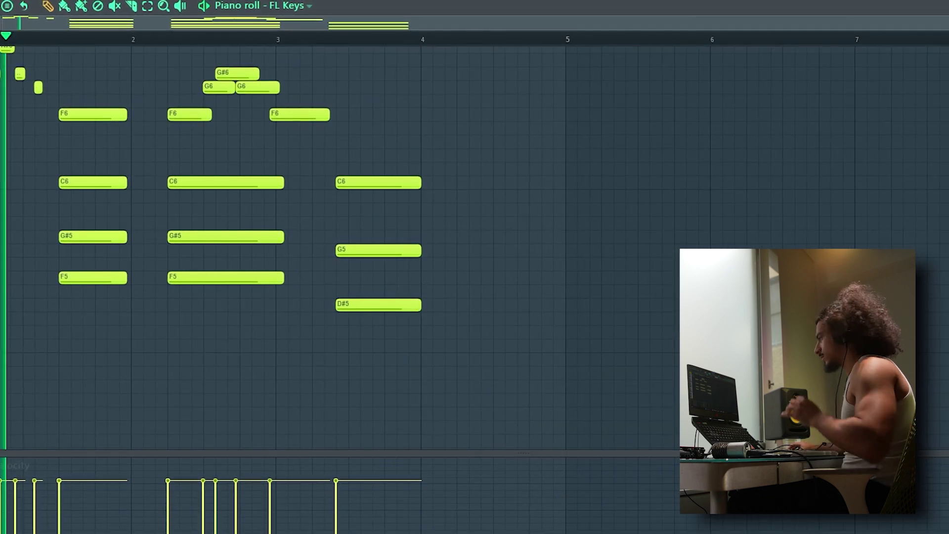
scroll(207, 90, "down", 1)
scroll(475, 137, "up", 2)
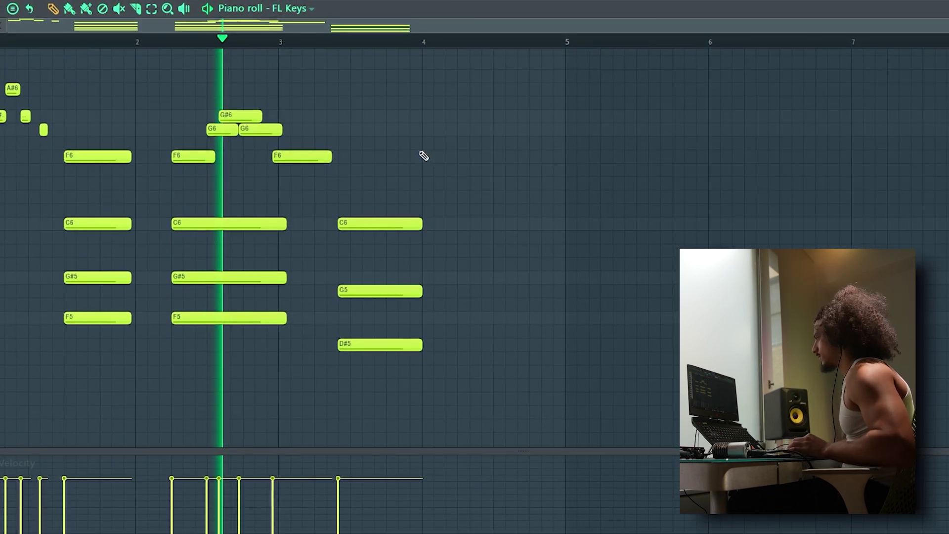
Try repeating the D#5, G5 and C6 chord in bar 4 and shifting it slightly earlier.
left_click(462, 343)
left_click(461, 290)
left_click(460, 212)
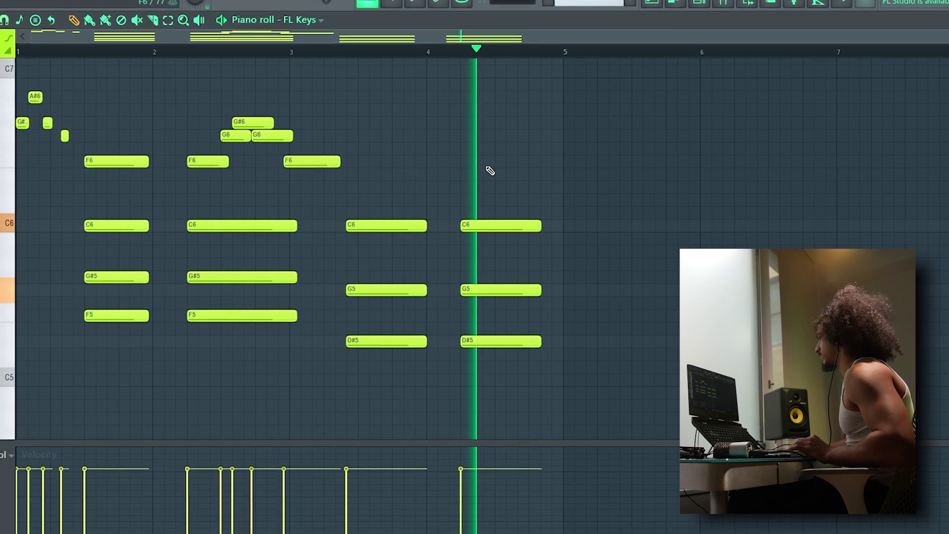
left_click_drag(486, 197, 508, 402)
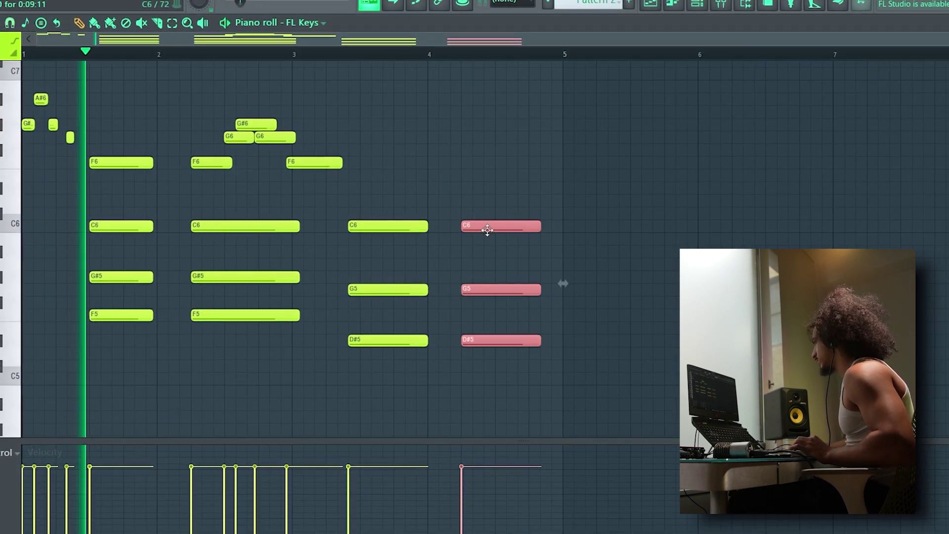
left_click_drag(480, 228, 476, 229)
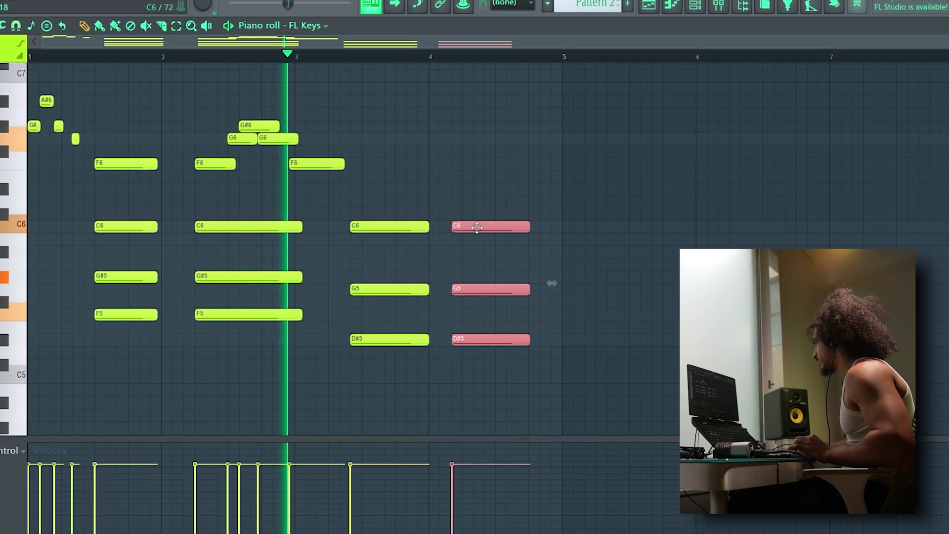
right_click(484, 171)
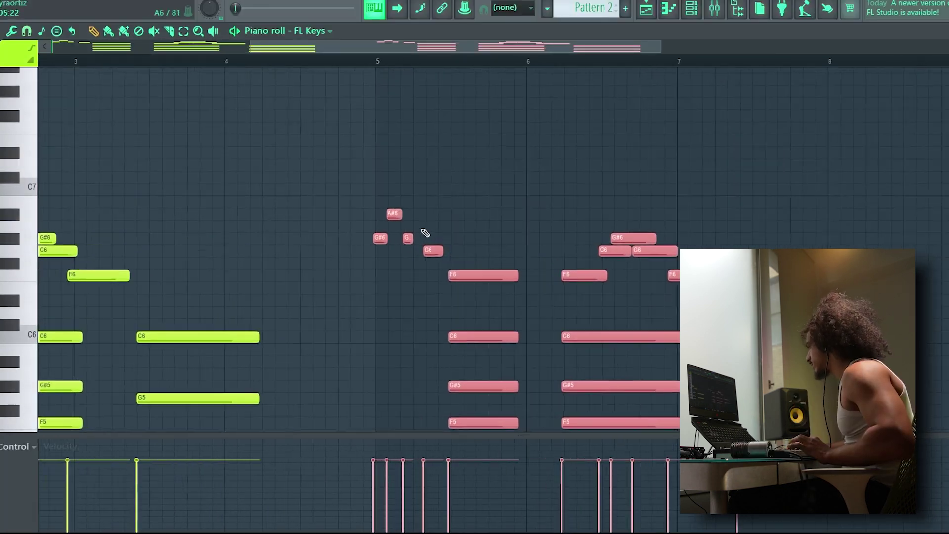
Align the selected copy of the phrase with the start of bar 5.
scroll(433, 233, "up", 2)
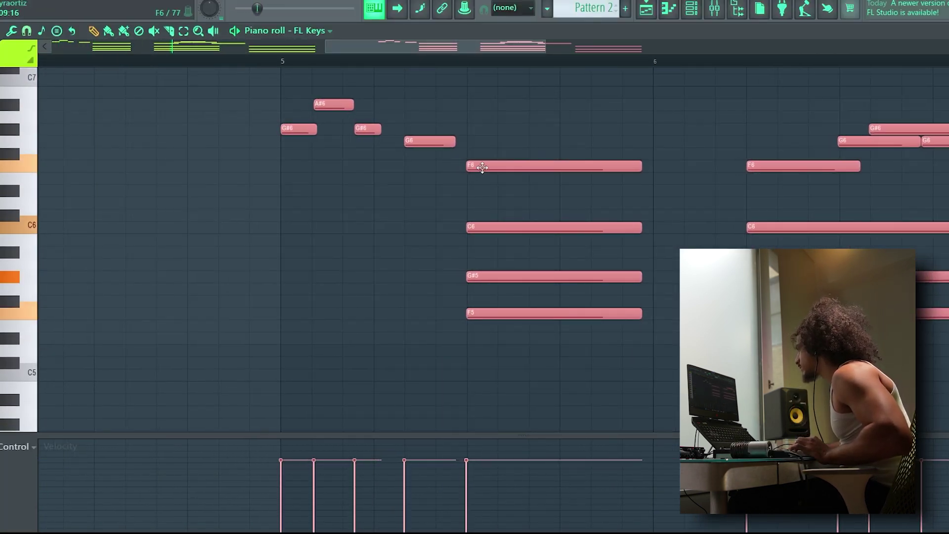
left_click_drag(482, 167, 483, 166)
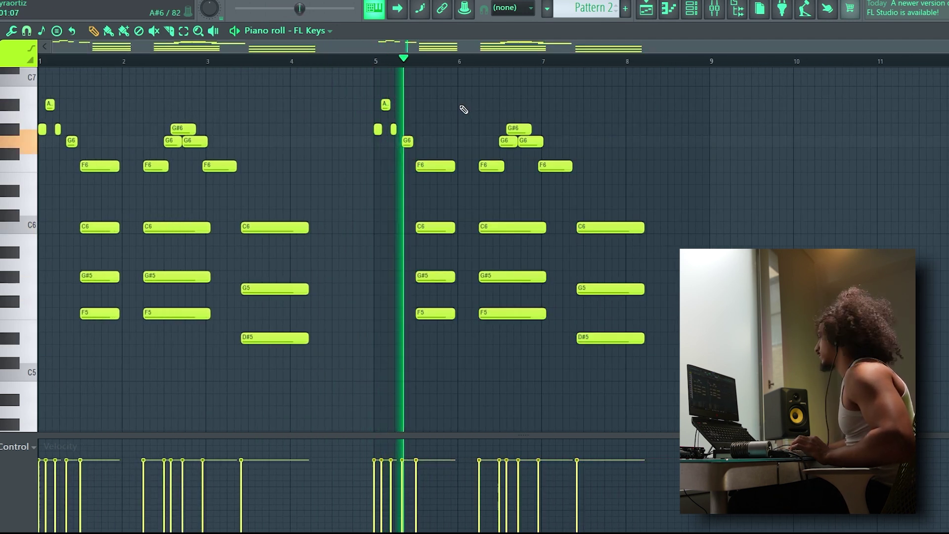
Add a G6 note above the last chord in bar 7 and lengthen it to the chord's end.
scroll(581, 178, "up", 2)
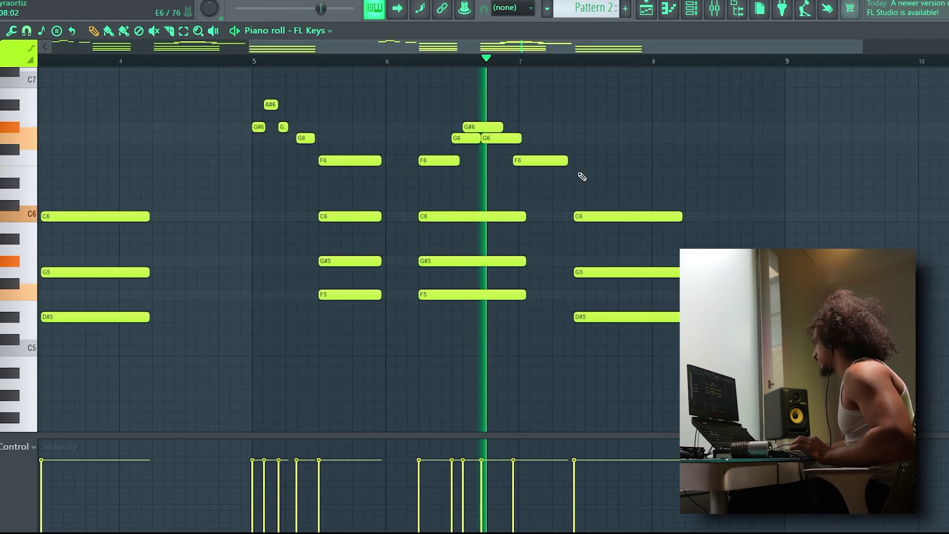
left_click(581, 164)
key("space")
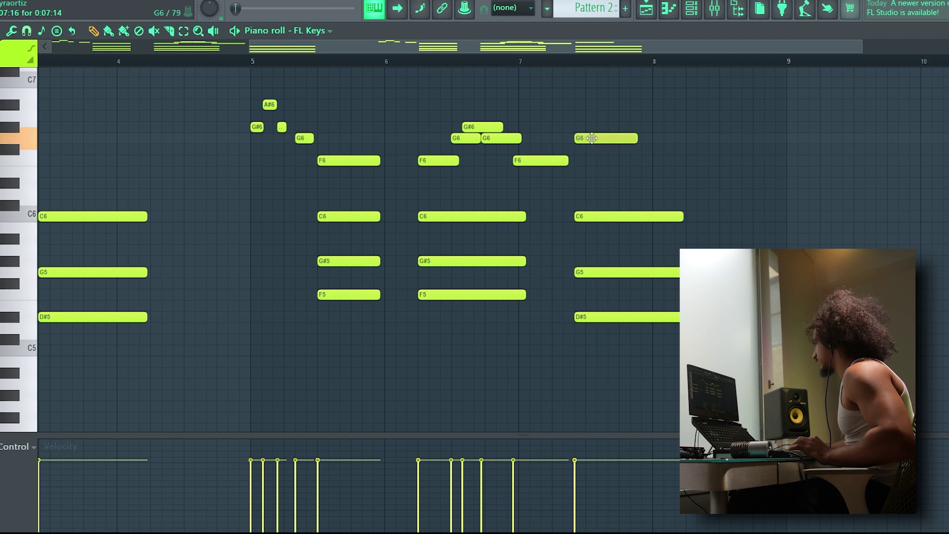
key("space")
left_click_drag(638, 138, 682, 148)
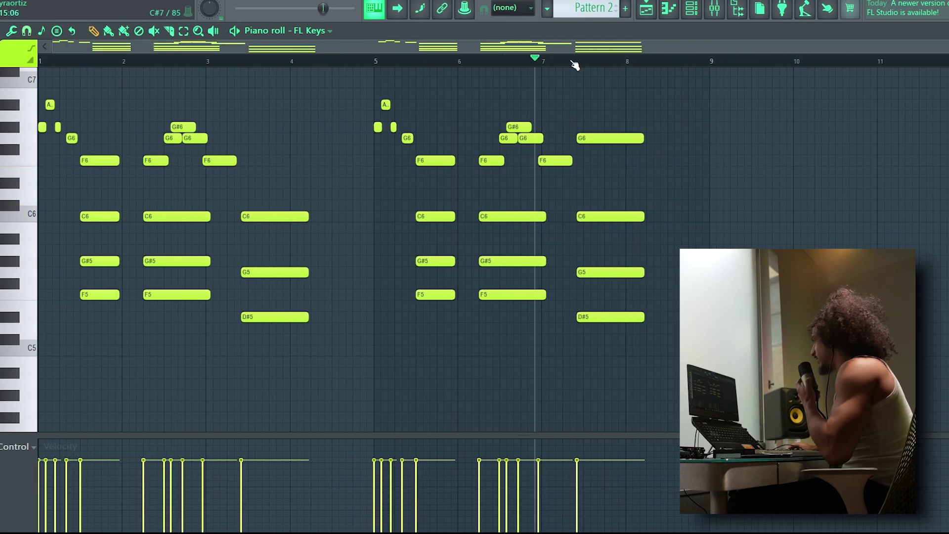
Copy the FL Keys channel's notes into the Analog Lab V channel and open that channel's piano roll.
left_click(712, 8)
right_click(106, 109)
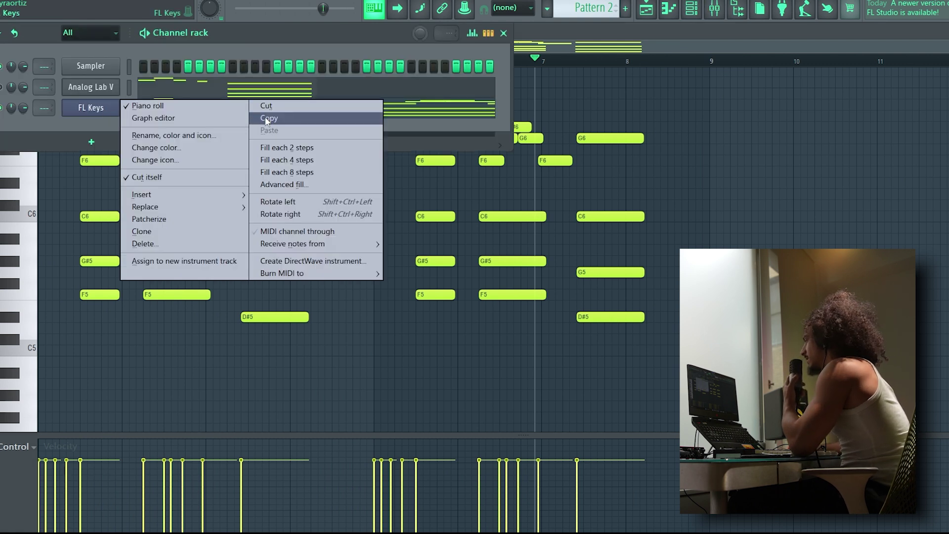
left_click(267, 119)
right_click(112, 88)
left_click(346, 106)
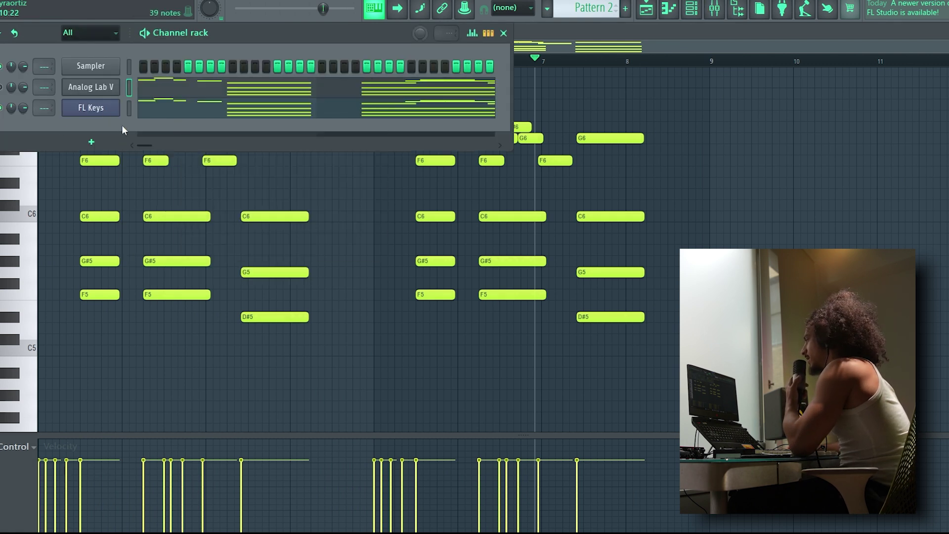
left_click(158, 84)
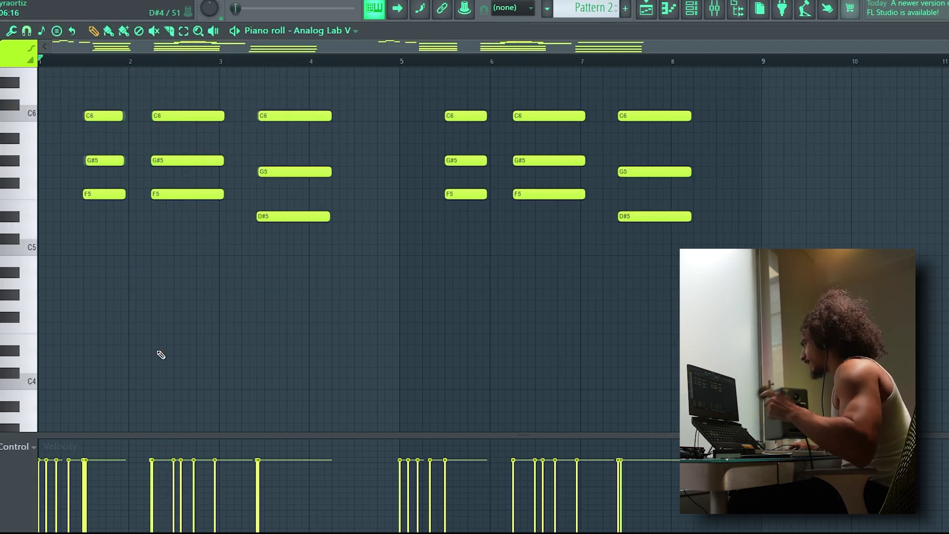
Try a C4 bass note under the first chord in the Analog Lab V part.
scroll(114, 378, "up", 2)
left_click(94, 384)
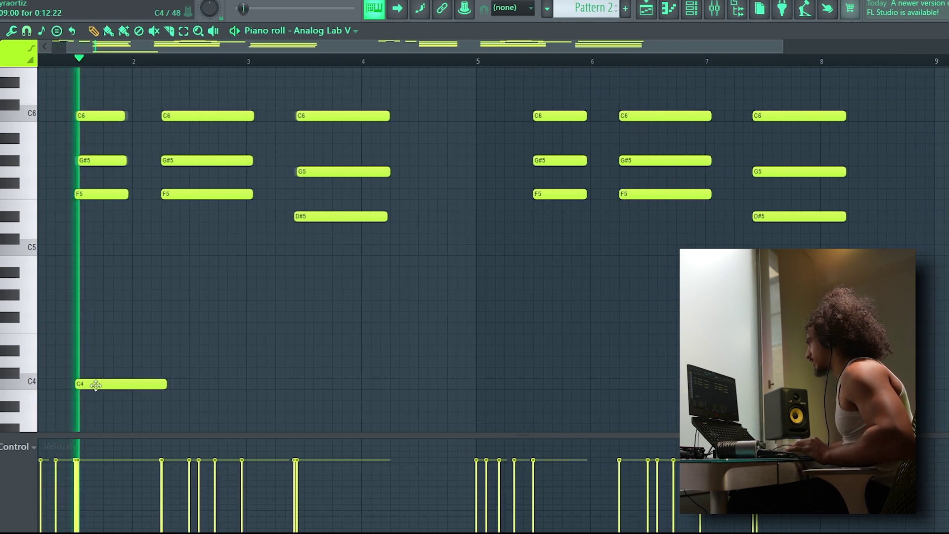
right_click(94, 386)
Switch the piano roll to the FL Keys channel and play the pattern.
left_click(307, 30)
left_click(324, 117)
key("space")
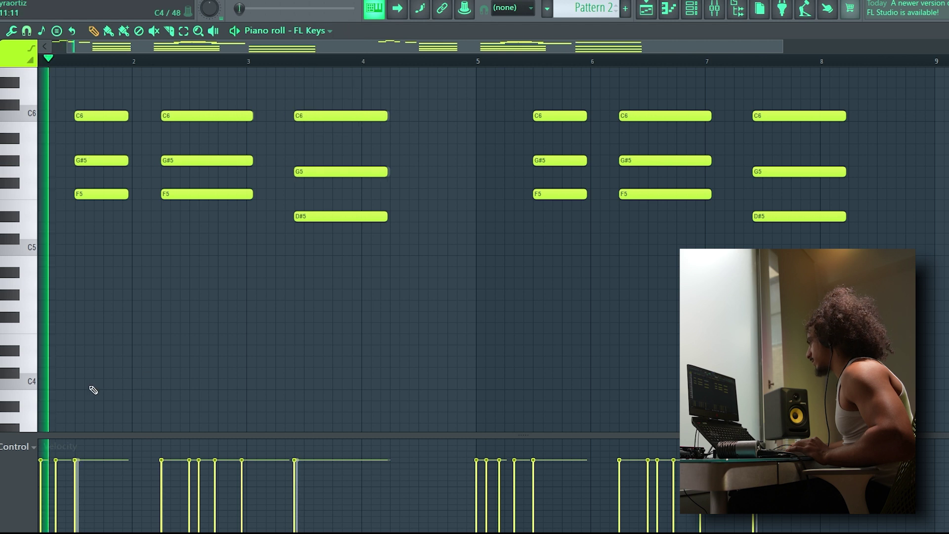
Try a C4 bass note under the first chord and a D#4 before the third chord, and play the pattern.
left_click(98, 384)
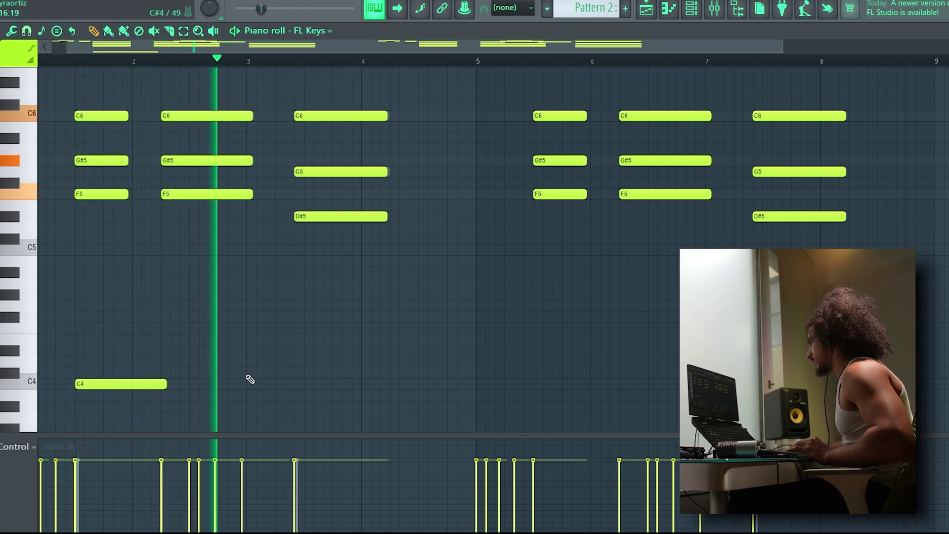
left_click(277, 361)
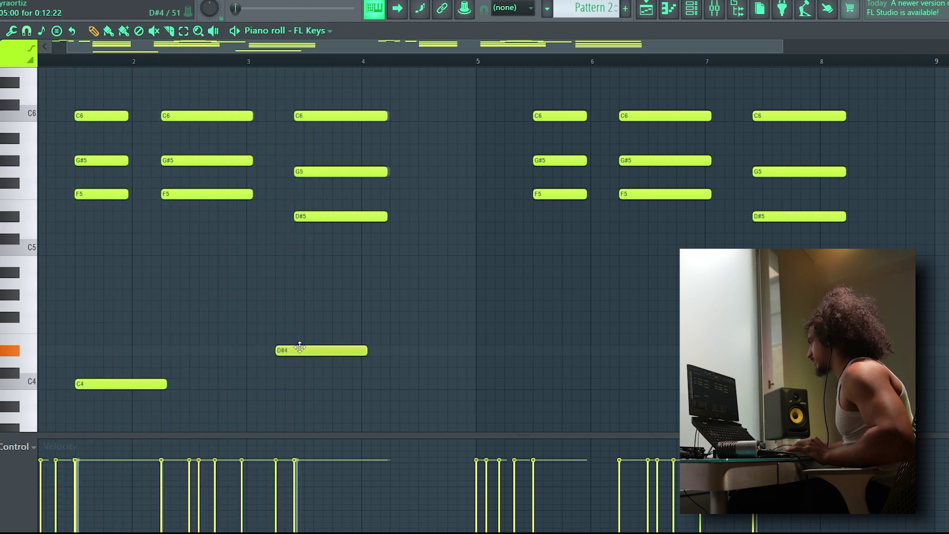
key("space")
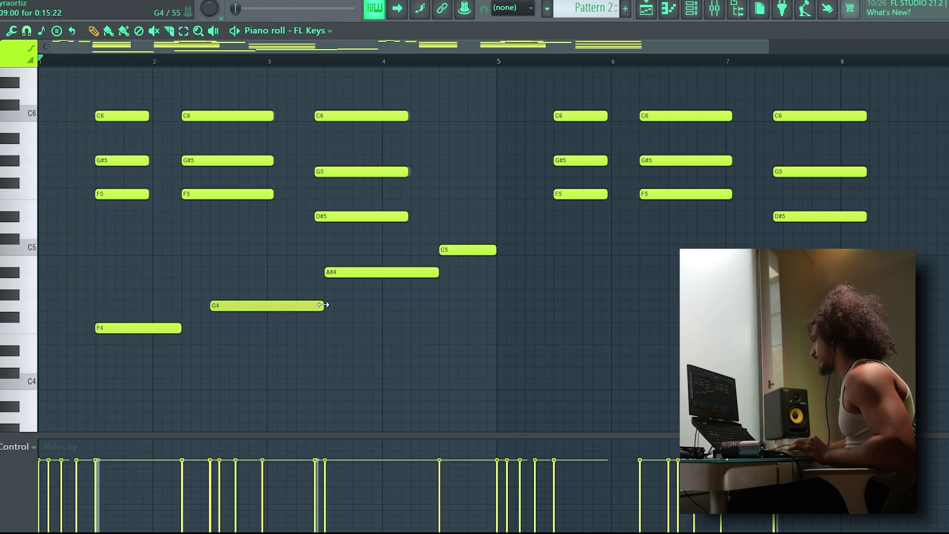
Lengthen the F4 bass note beyond the middle of bar 2 and copy the F4, G4, A#4 and C5 bass line into bars 5 to 8.
key("space")
left_click_drag(180, 328, 218, 328)
scroll(297, 334, "down", 2)
left_click_drag(506, 385, 137, 251)
left_click_drag(123, 328, 398, 305, "shift")
key("ctrl+d")
Add a half-bar G4 bass note at bar 5 and shift the D#5-G5-C6 chords in bars 3 and 7 onto the A#4 starts.
left_click(388, 305)
left_click_drag(463, 306, 416, 305)
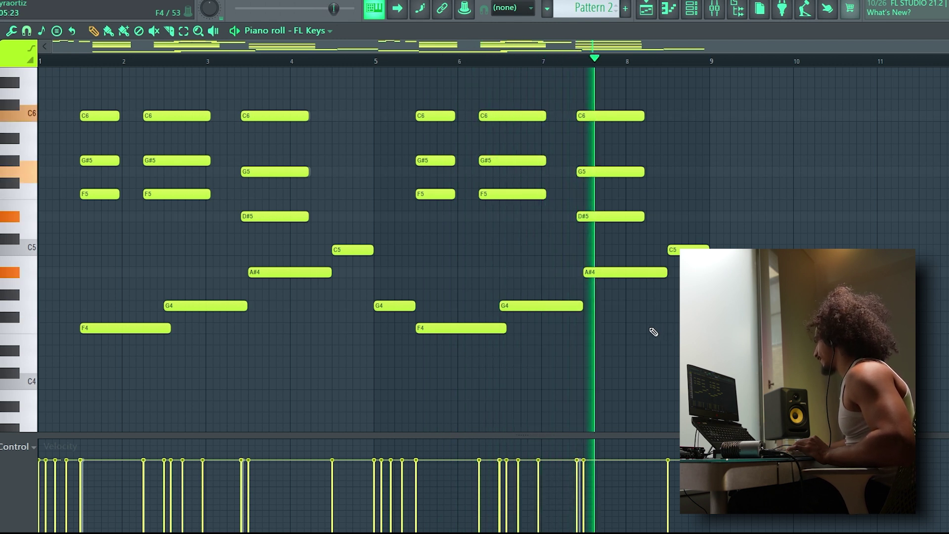
left_click_drag(293, 231, 260, 116)
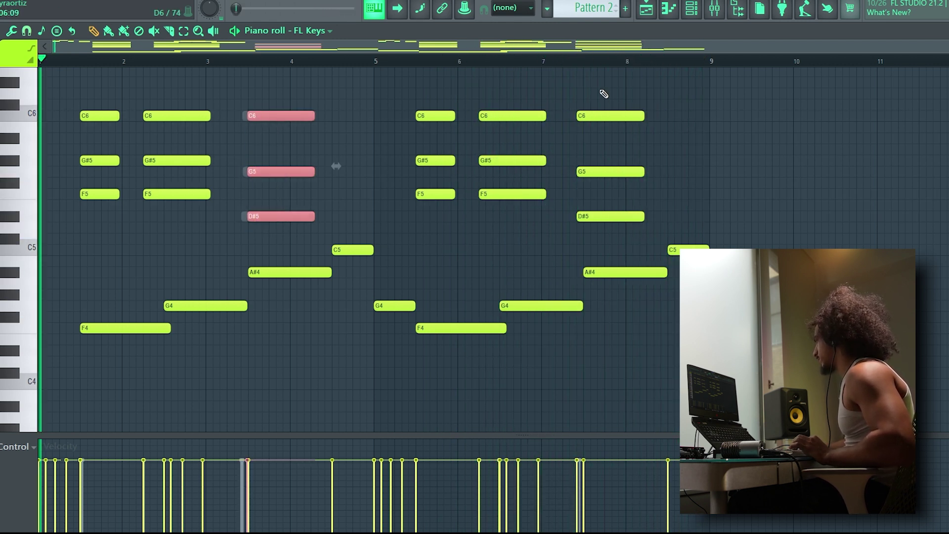
left_click_drag(612, 79, 606, 202)
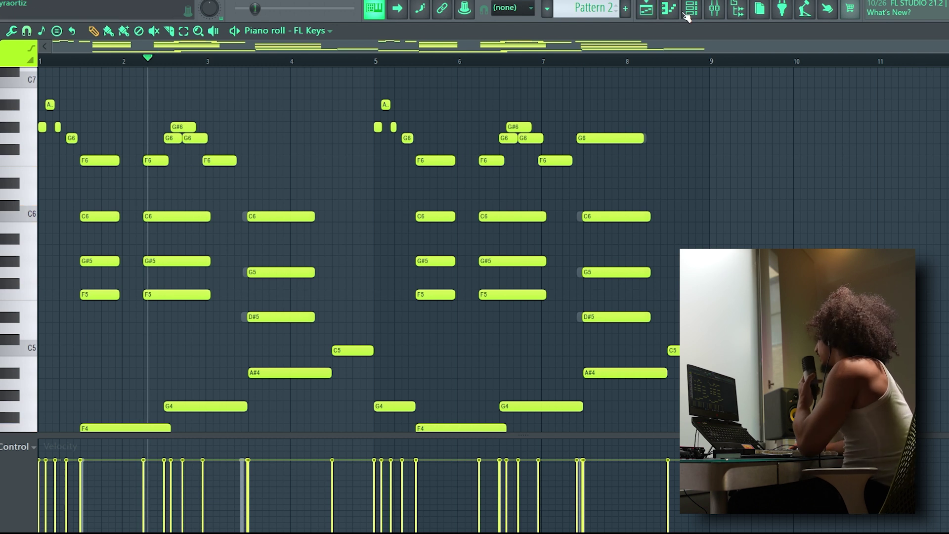
Arm the Analog Lab V mixer track for recording and render it to an audio clip.
left_click(688, 13)
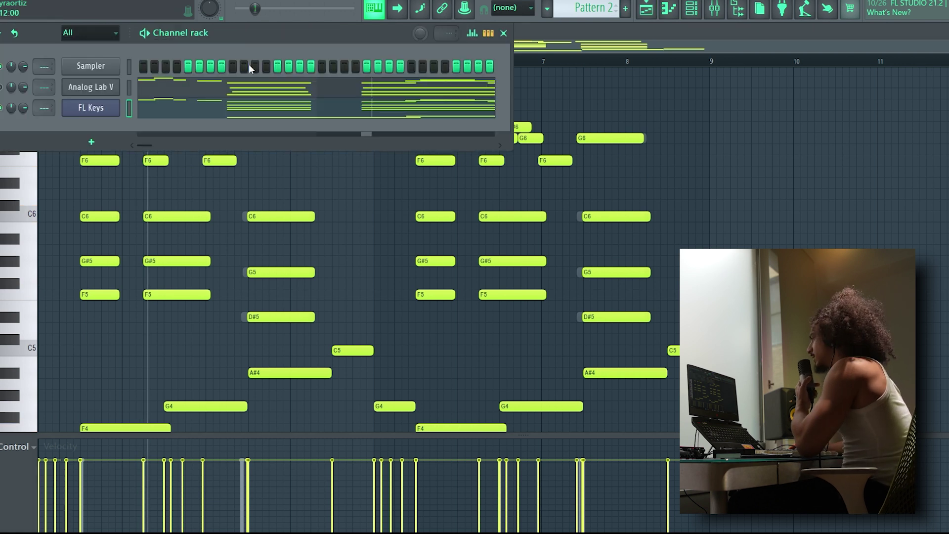
right_click(109, 116)
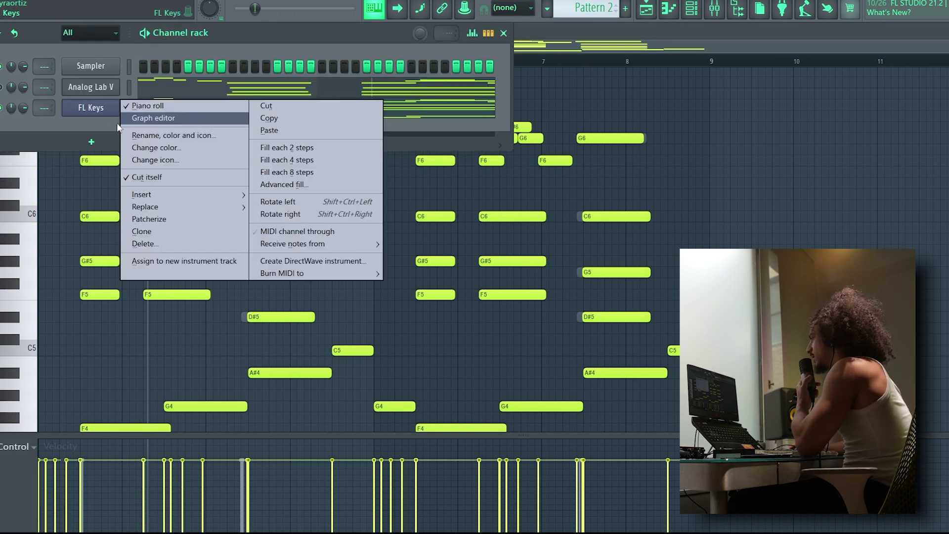
left_click(119, 128)
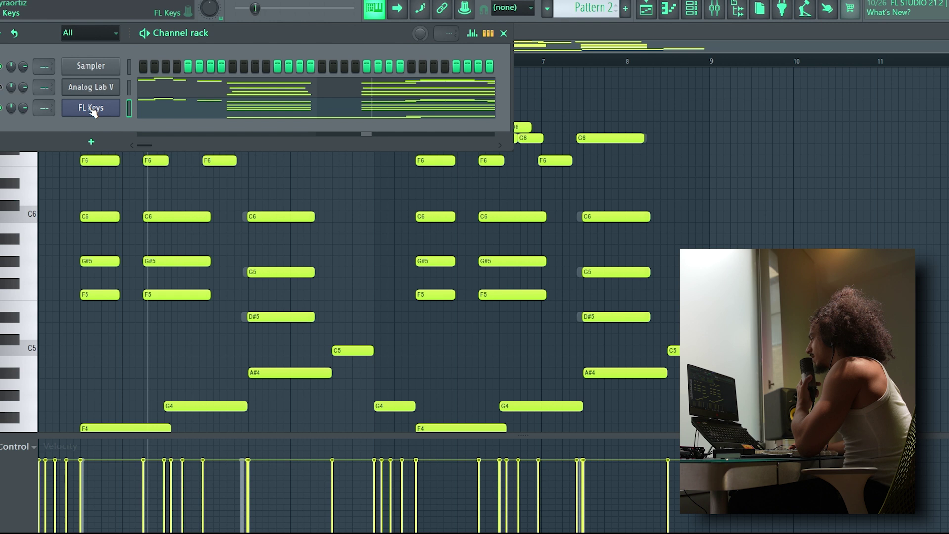
key("F9")
left_click(31, 483)
key("alt+r")
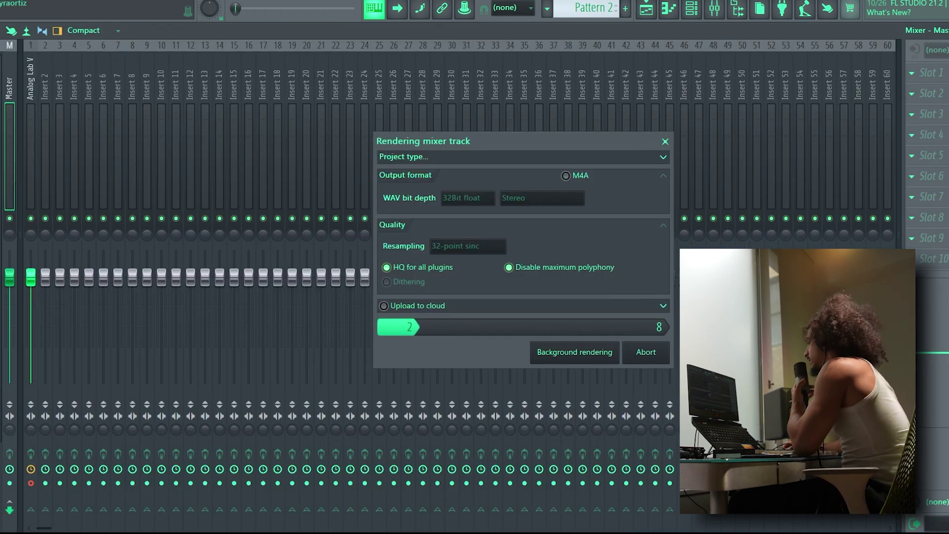
Play the rendered Analog Lab V audio clip and open its channel settings beside it.
key("space")
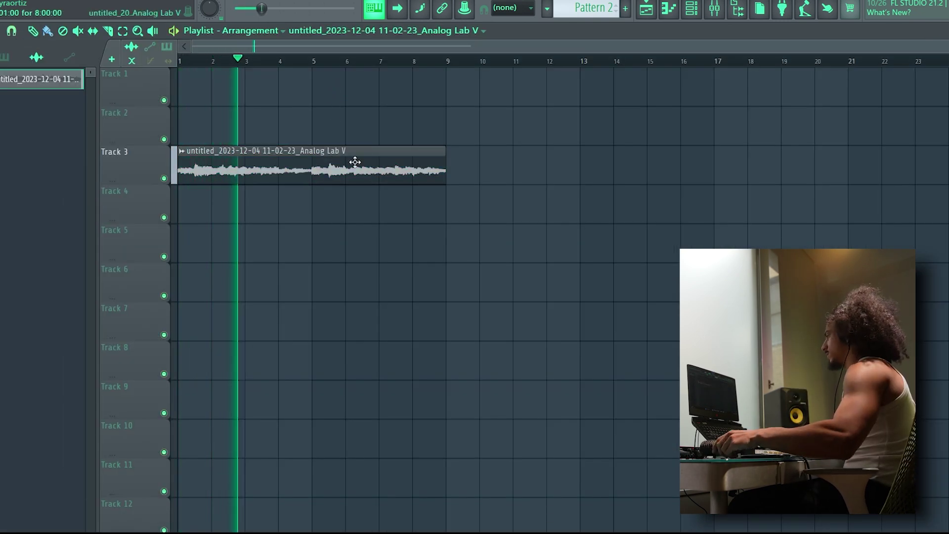
double_click(339, 157)
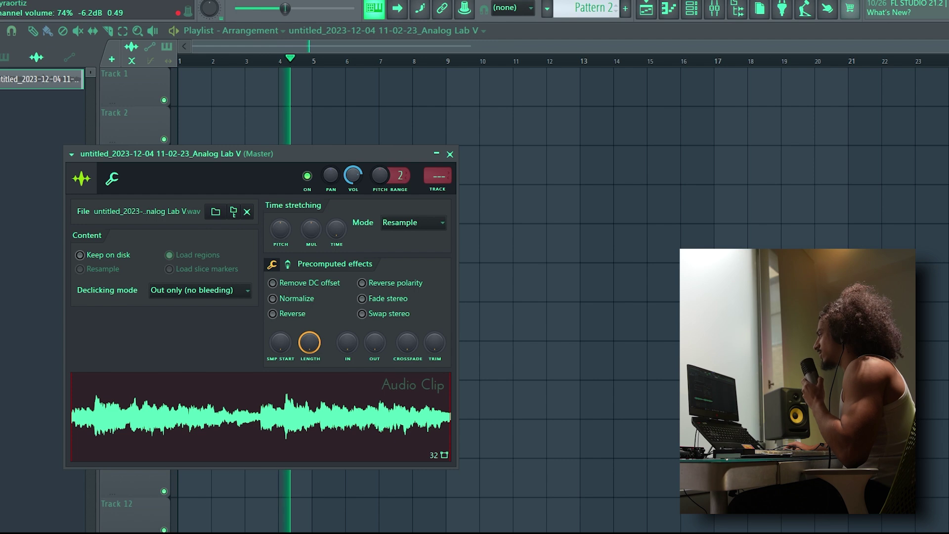
left_click_drag(351, 154, 776, 61)
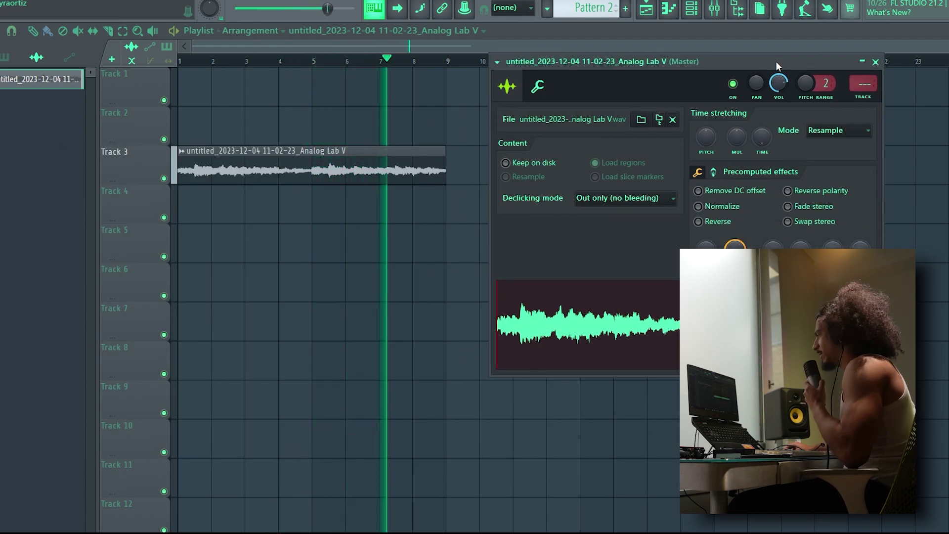
key("space")
key("space")
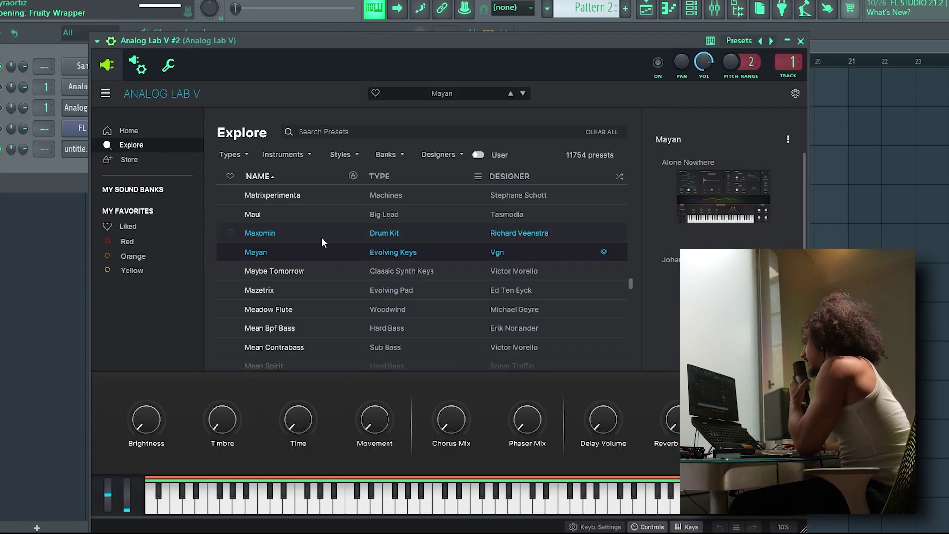
Browse the Analog Lab V #2 presets around Mayan and those in VGN's Elysium Bank.
scroll(373, 262, "down", 2)
scroll(376, 265, "down", 1)
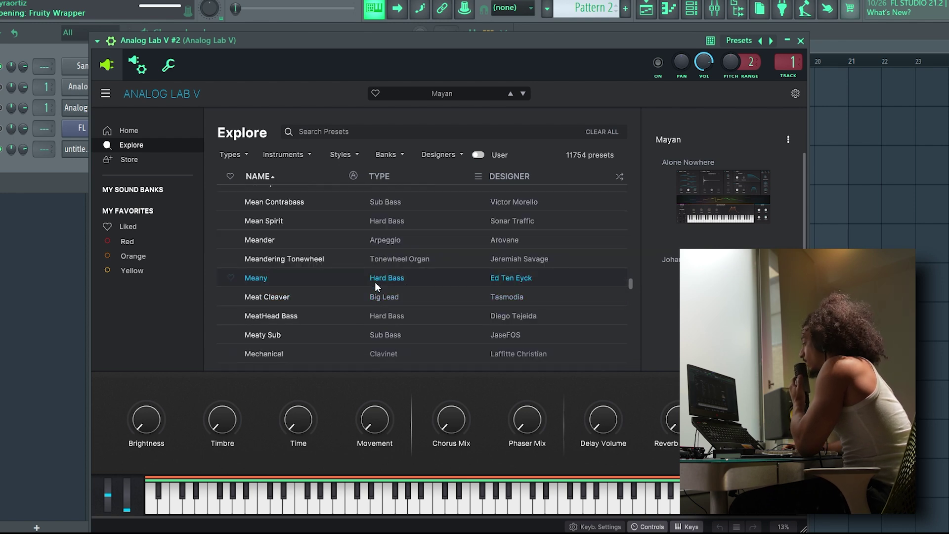
scroll(417, 256, "up", 5)
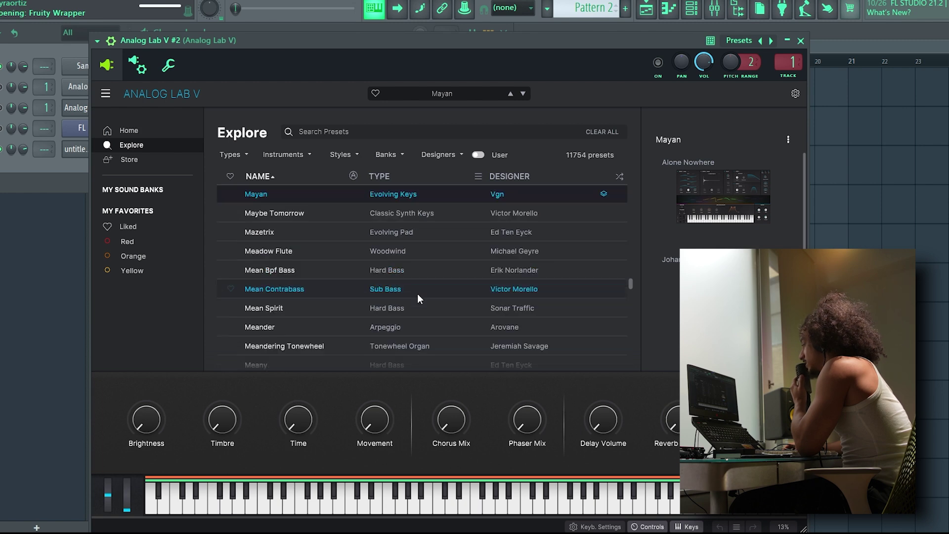
scroll(407, 290, "up", 1)
scroll(391, 299, "down", 3)
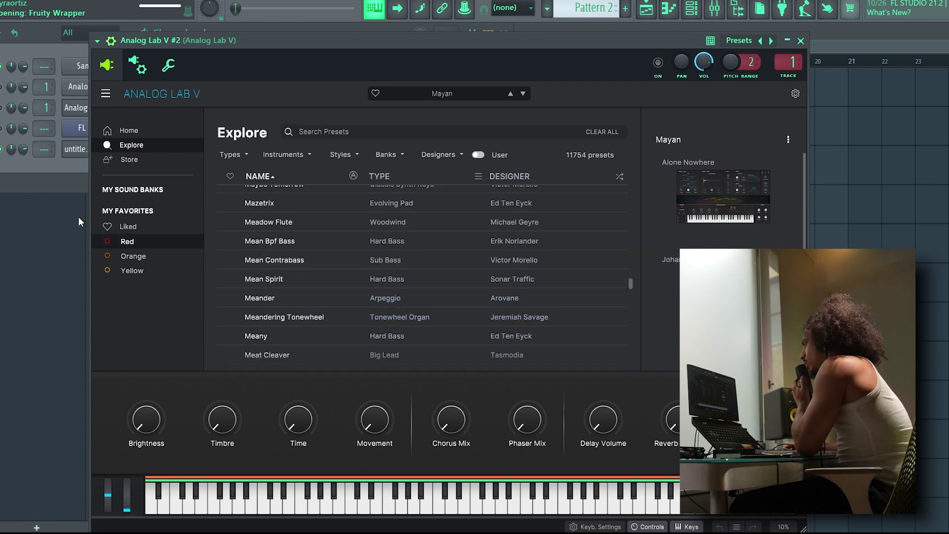
left_click(138, 189)
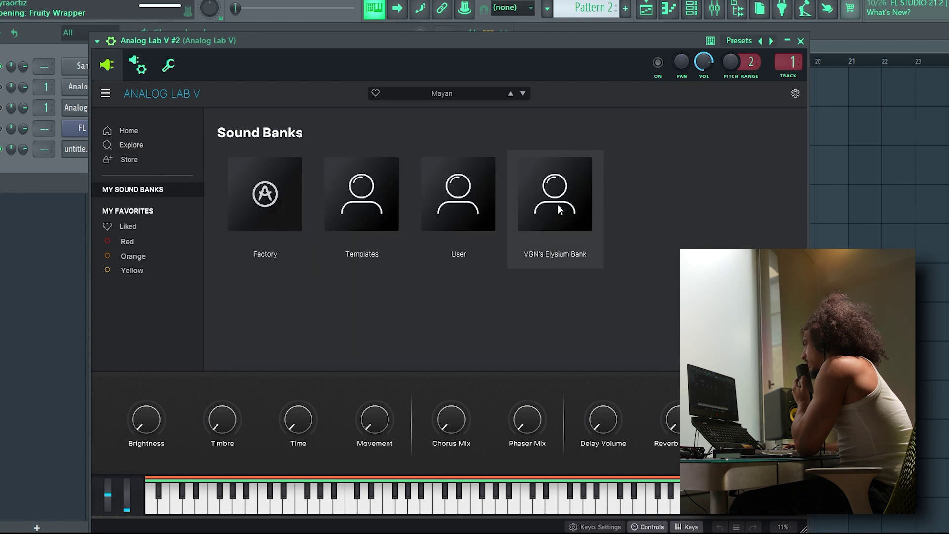
left_click(577, 202)
scroll(352, 274, "up", 2)
scroll(352, 267, "down", 3)
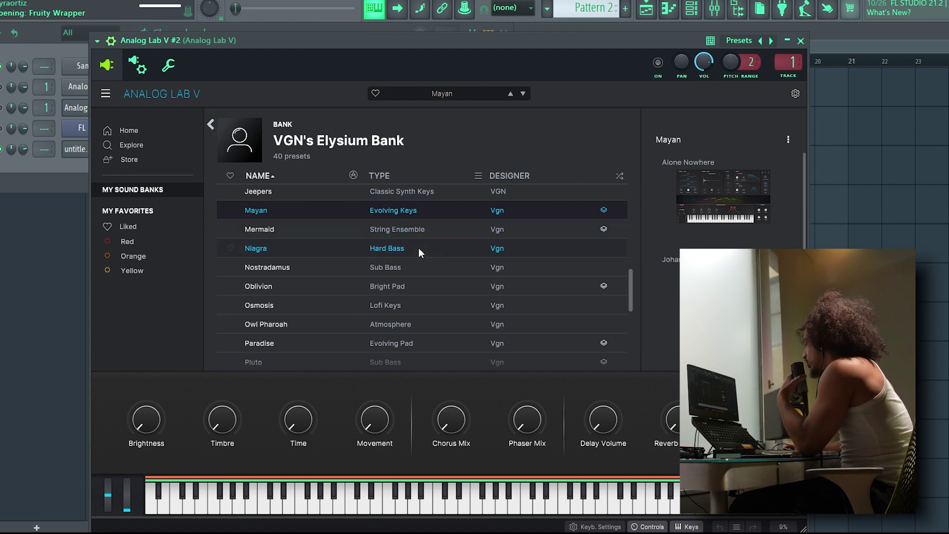
scroll(376, 257, "down", 1)
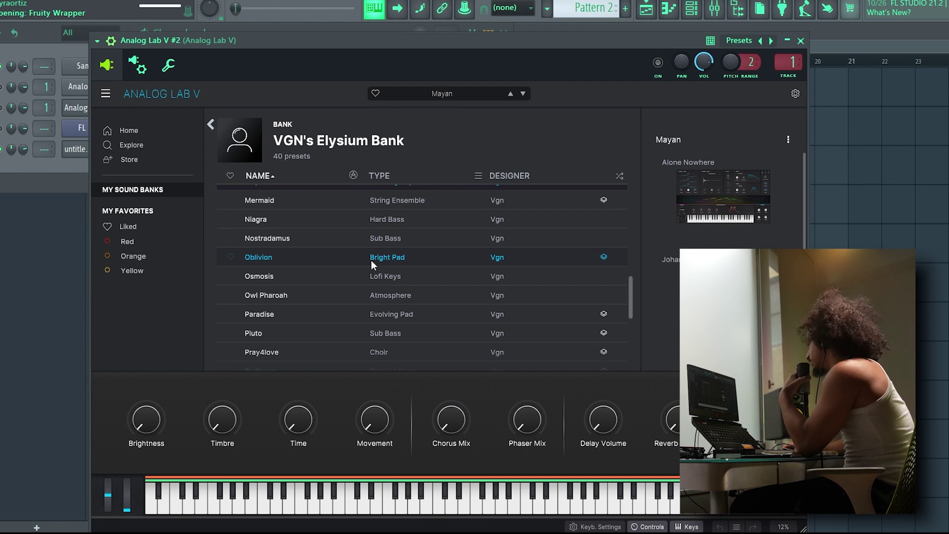
scroll(373, 260, "down", 2)
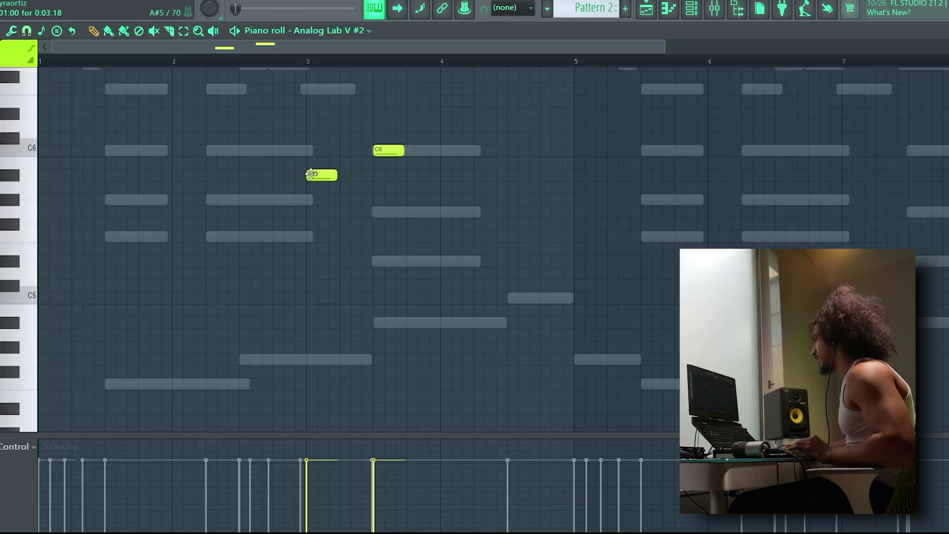
Play the pattern to hear the A#5 and C6 notes of Analog Lab V #2, checking the channel rack.
key("space")
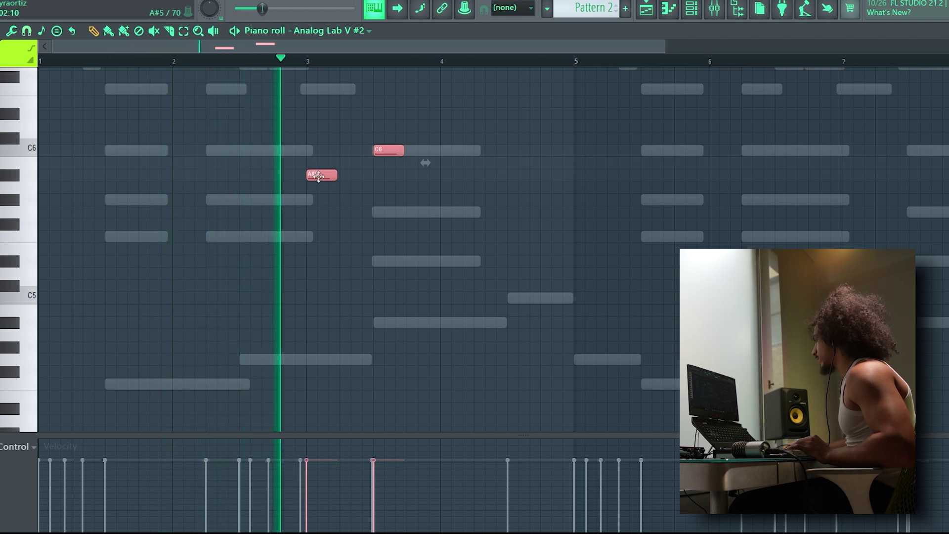
key("ctrl+d")
scroll(383, 171, "down", 1)
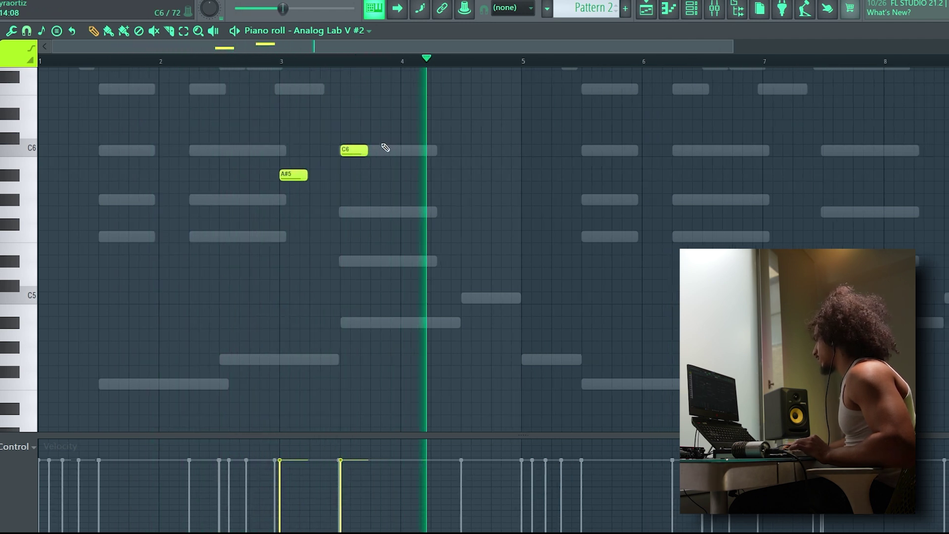
key("F6")
key("space")
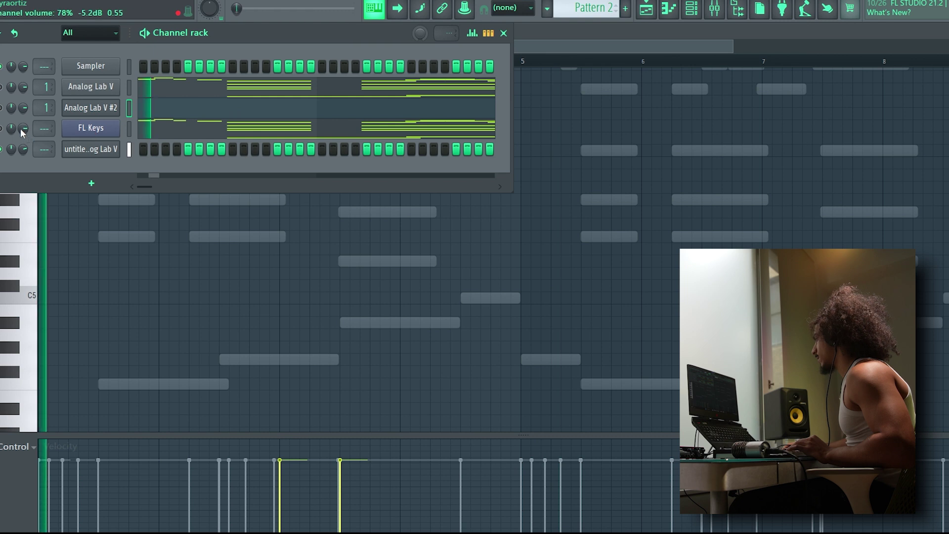
key("space")
key("F6")
scroll(314, 233, "up", 2)
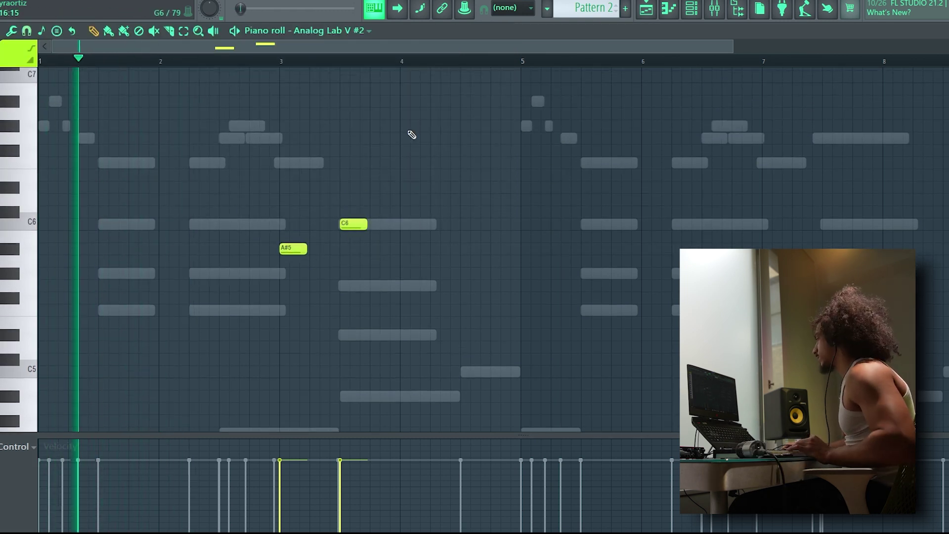
scroll(370, 138, "down", 2)
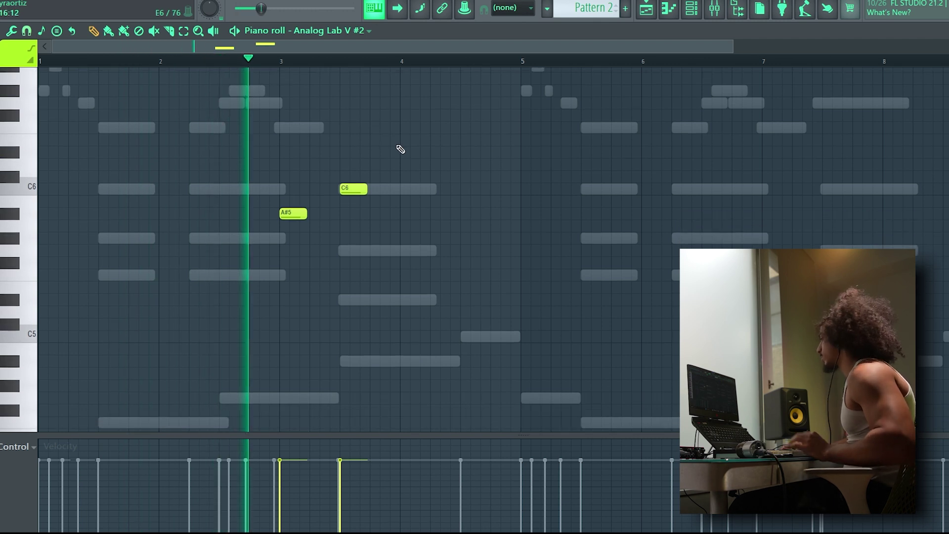
Duplicate the first four bars' A#5 and C6 notes into bars 5 to 8 and add a C5 note halfway through bar 8.
key("ctrl+a")
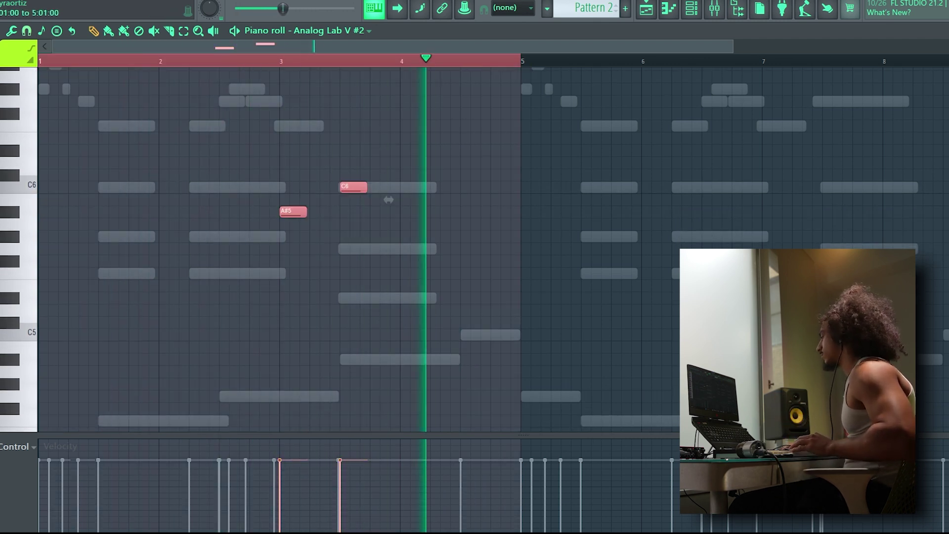
key("ctrl+b")
scroll(398, 265, "down", 1)
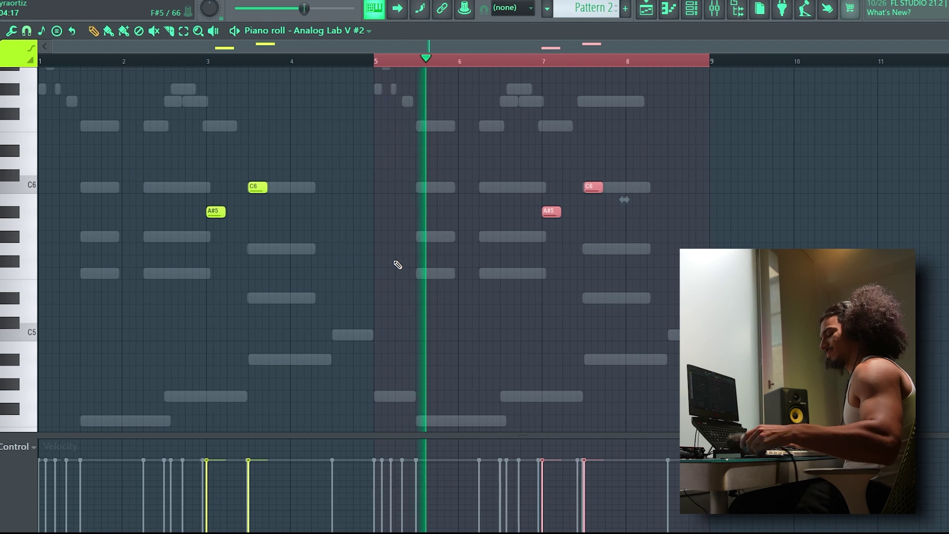
right_click(693, 148)
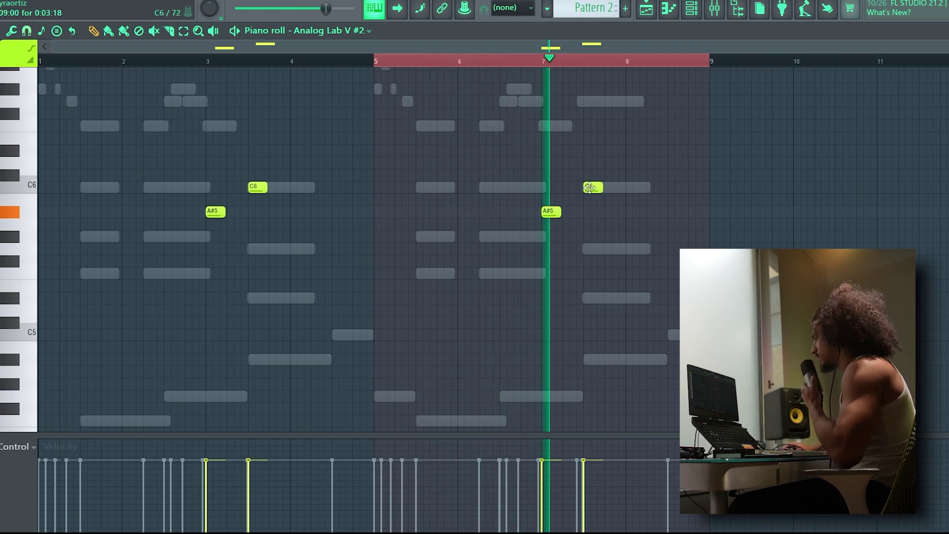
left_click(672, 334)
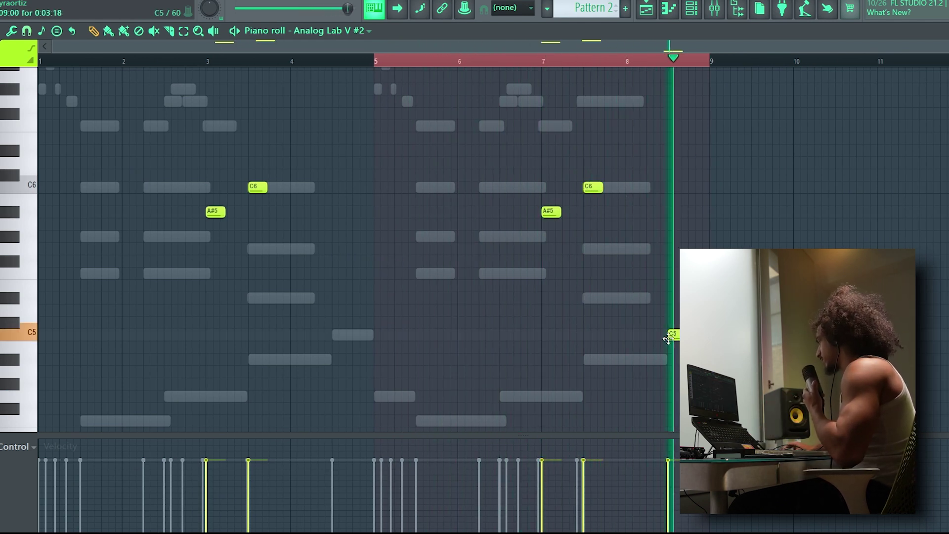
Route the Analog Lab V #2 channel to mixer track 2 and return to its piano roll.
left_click(691, 12)
left_click(691, 11)
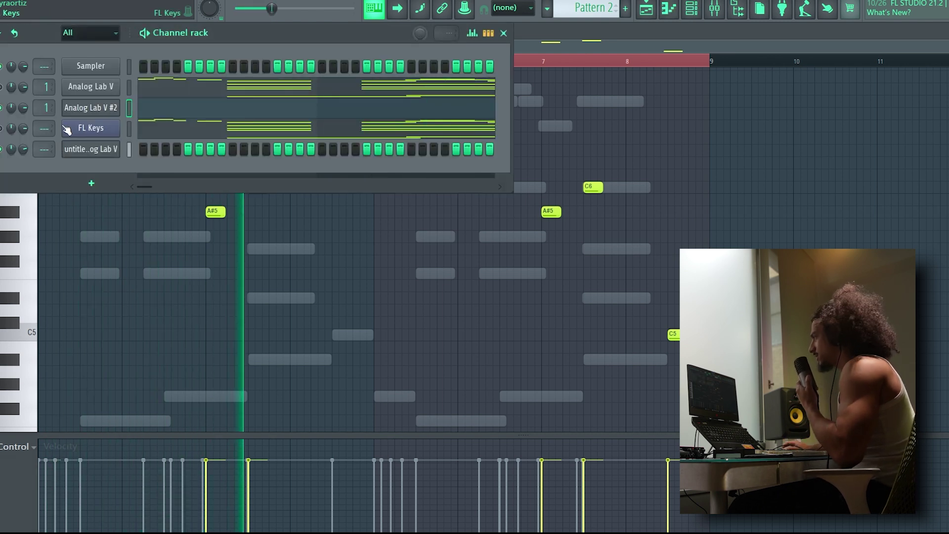
scroll(41, 108, "up", 1)
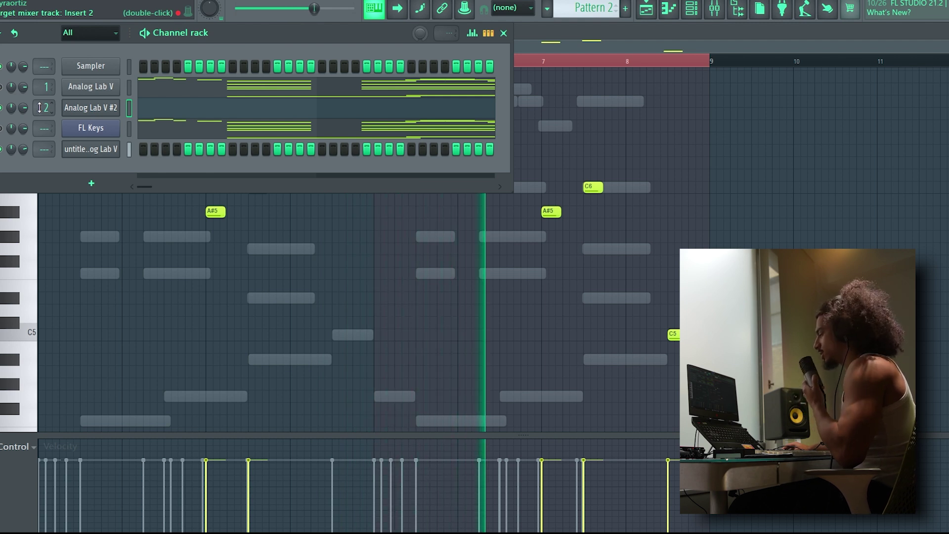
key("F6")
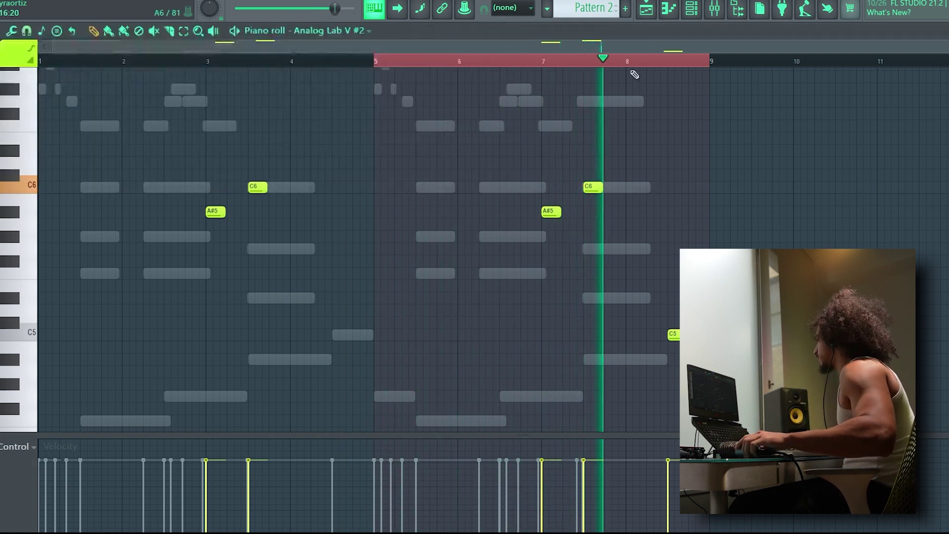
Duplicate the Analog Lab V audio clip on Track 3 to bar 9 of the playlist and open its channel settings.
left_click(662, 14)
left_click_drag(473, 157, 384, 163)
key("ctrl+b")
left_click(468, 126, "ctrl")
left_click(450, 152)
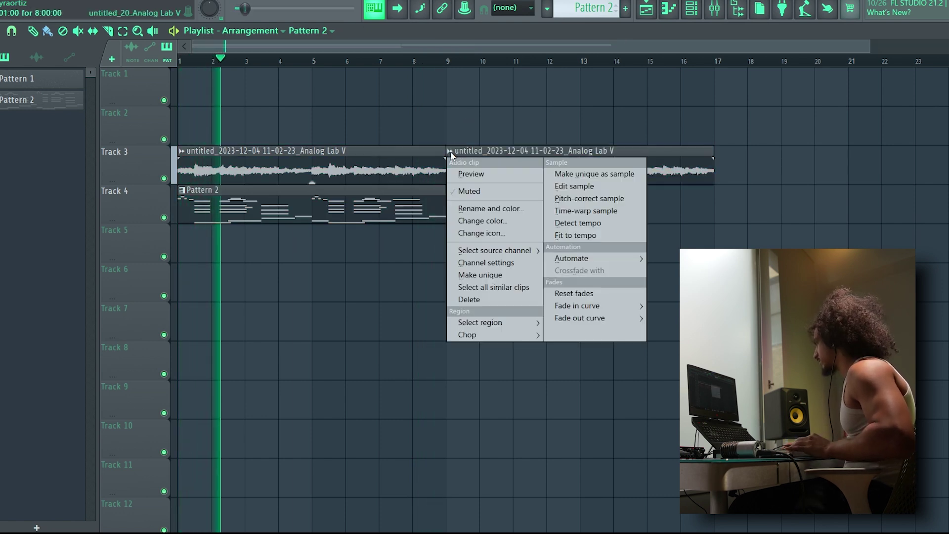
left_click(500, 262)
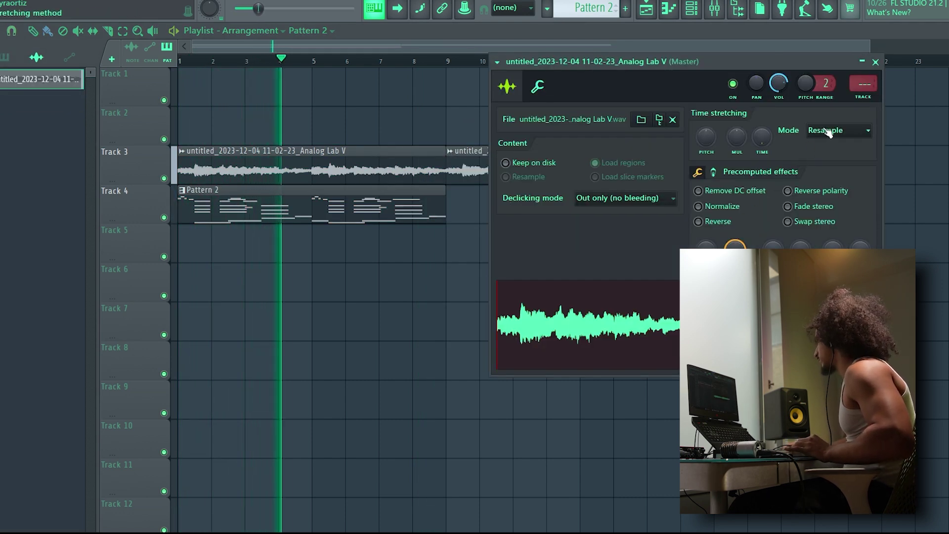
Make the Analog Lab V audio clip at bar 9 unique and change its time-stretching mode.
key("Escape")
left_click(450, 151)
left_click(509, 273)
double_click(514, 170)
left_click(448, 258)
left_click(456, 286)
key("Escape")
Place another copy of the Analog Lab V audio clip at bar 17 on Track 3.
left_click(736, 175)
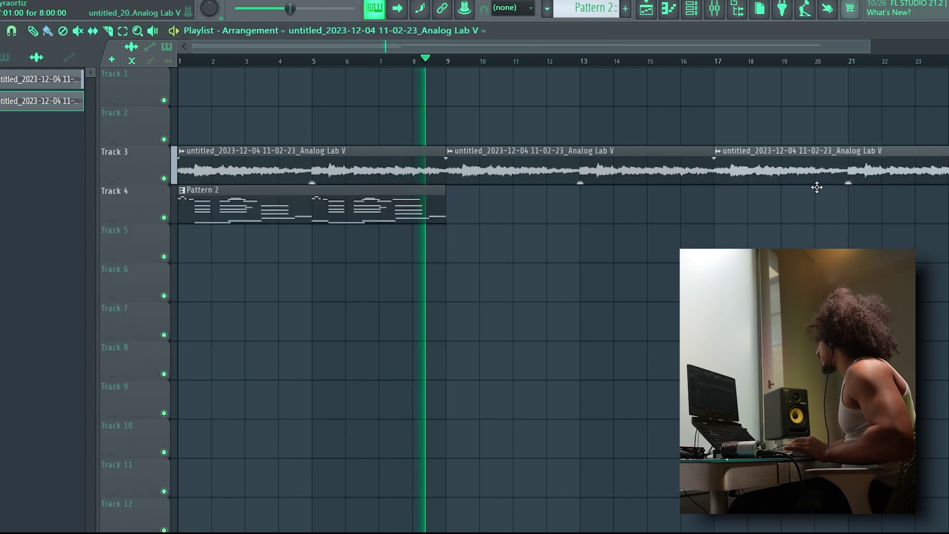
scroll(469, 99, "down", 1)
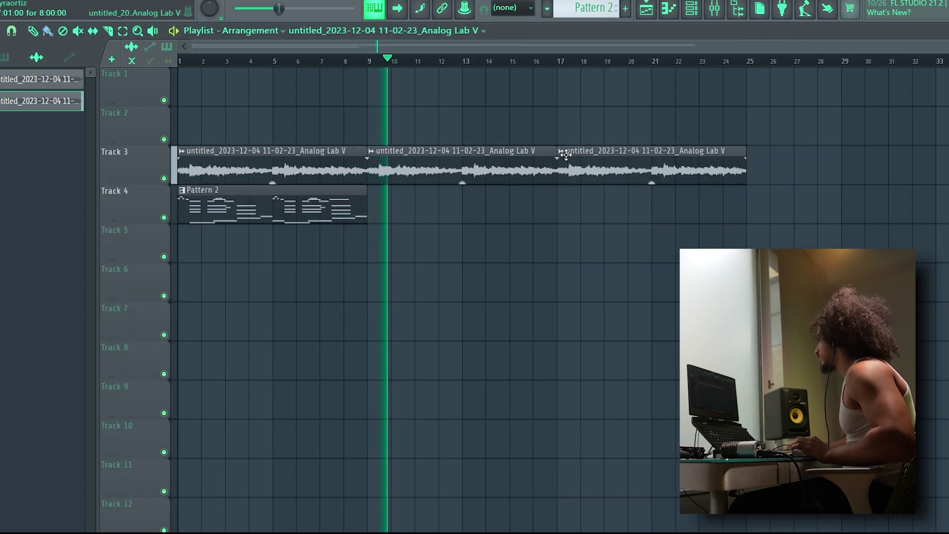
left_click(562, 152)
left_click(591, 275)
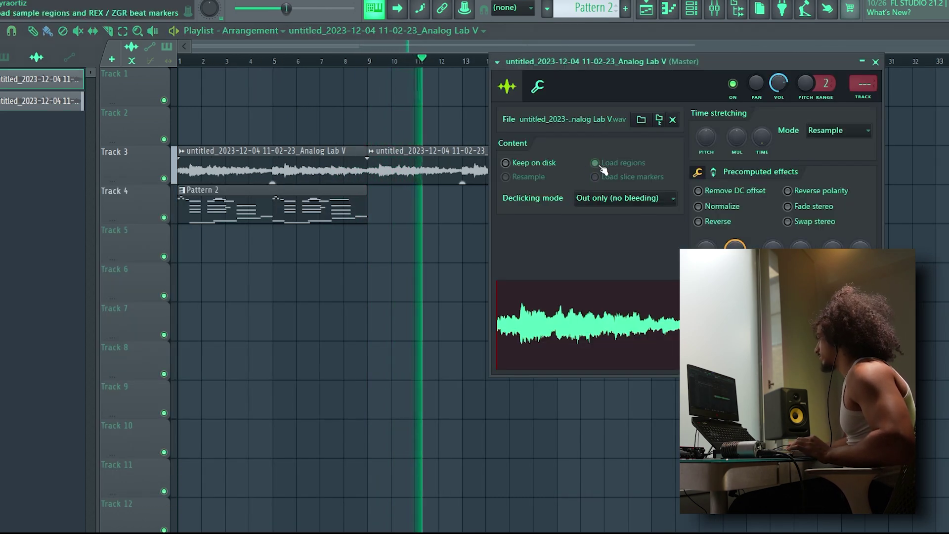
key("Escape")
left_click(550, 156)
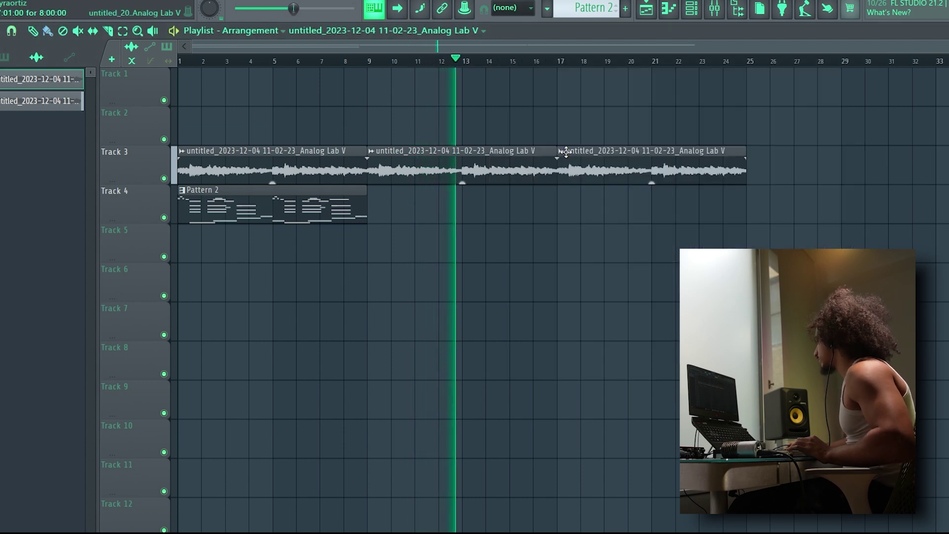
right_click(559, 163)
left_click(574, 267)
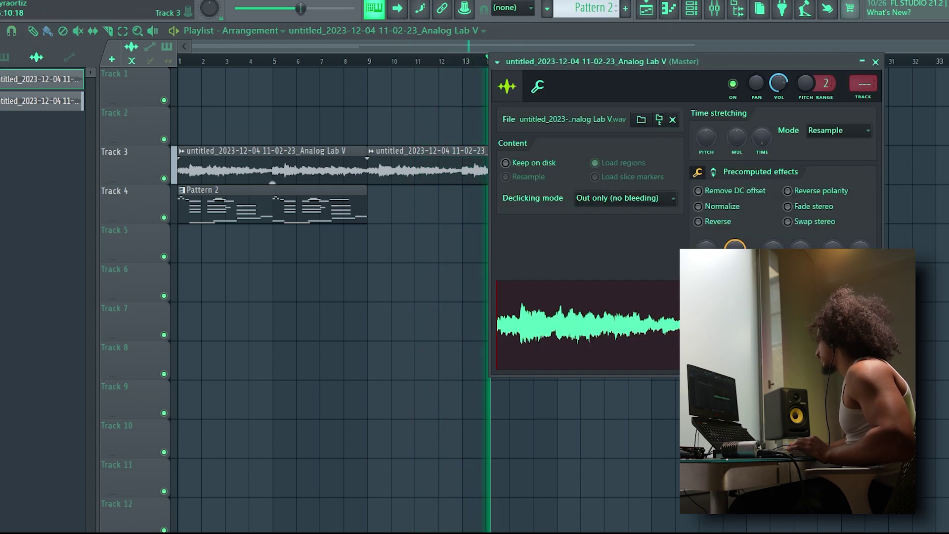
key("Escape")
Make the audio clip at bar 17 unique as its own sample.
right_click(559, 152)
left_click(699, 187)
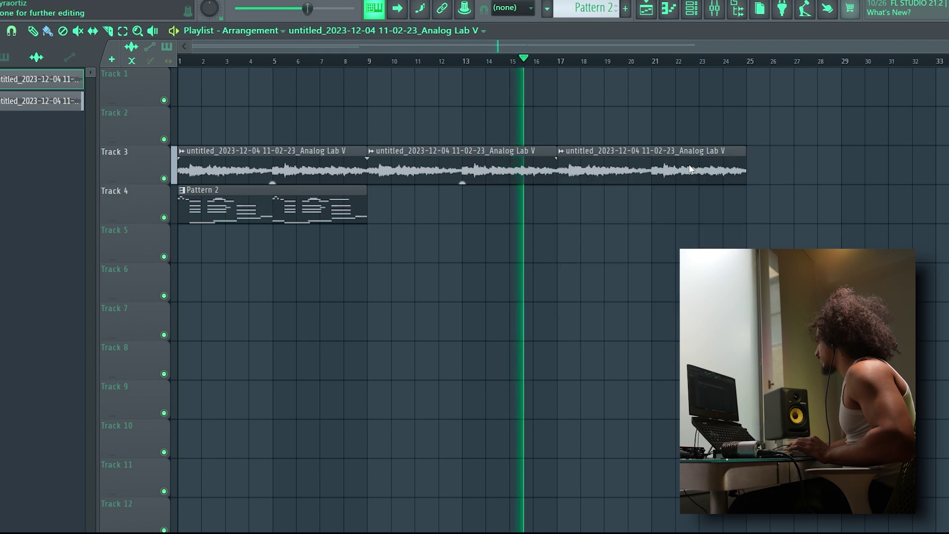
key("Return")
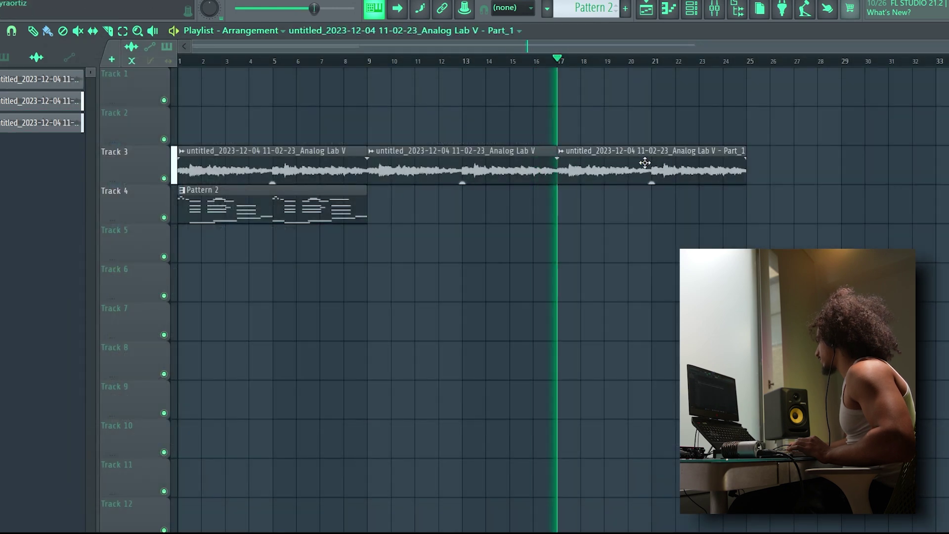
Set the time-stretching mode of the Part_1 clip at bar 17 to Stretch.
double_click(560, 175)
key("space")
left_click(444, 278)
left_click(445, 288)
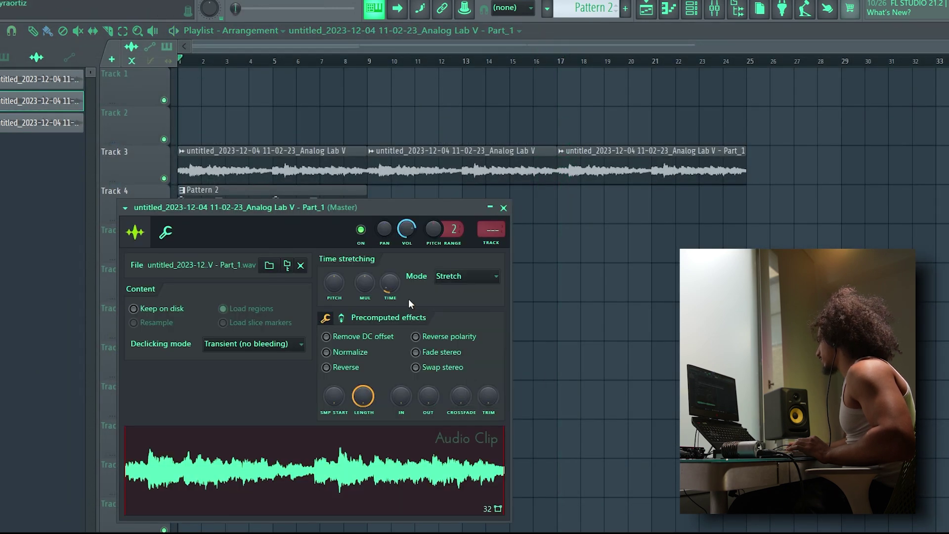
Compress the Part_1 clip to four bars from bar 17 and duplicate it to bar 21 on Track 3.
left_click(557, 62)
key("space")
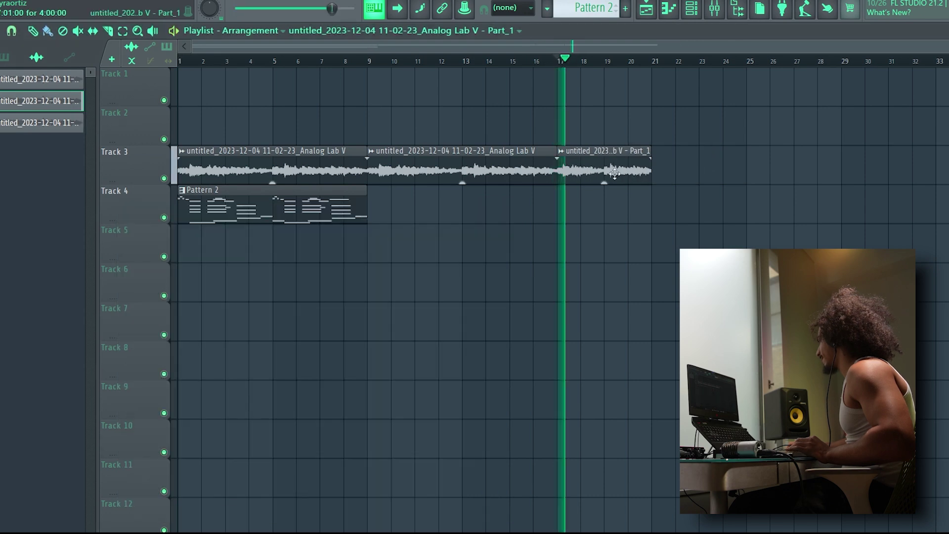
left_click_drag(595, 167, 690, 166, "shift")
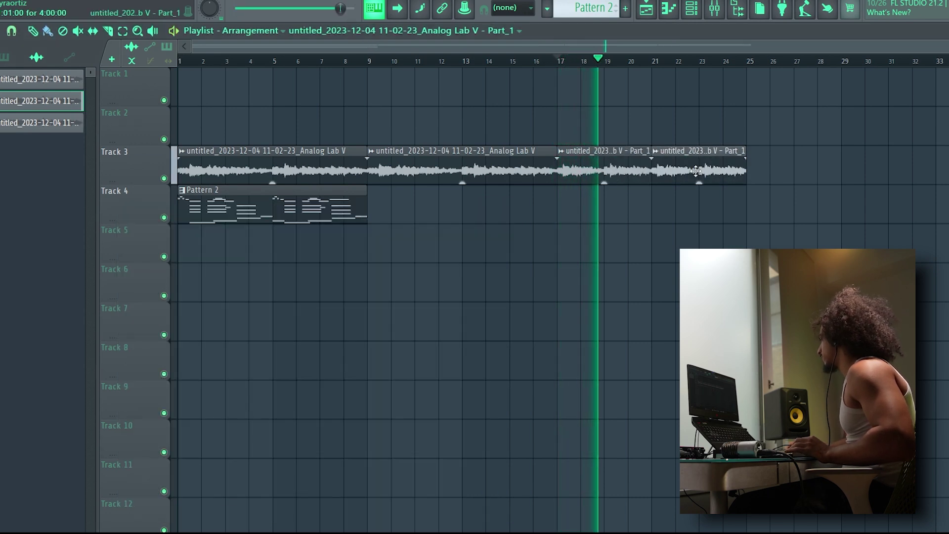
Raise the time-stretching pitch of the Part_1 sample and play the arrangement.
double_click(690, 167)
key("space")
left_click_drag(334, 282, 405, 248)
key("space")
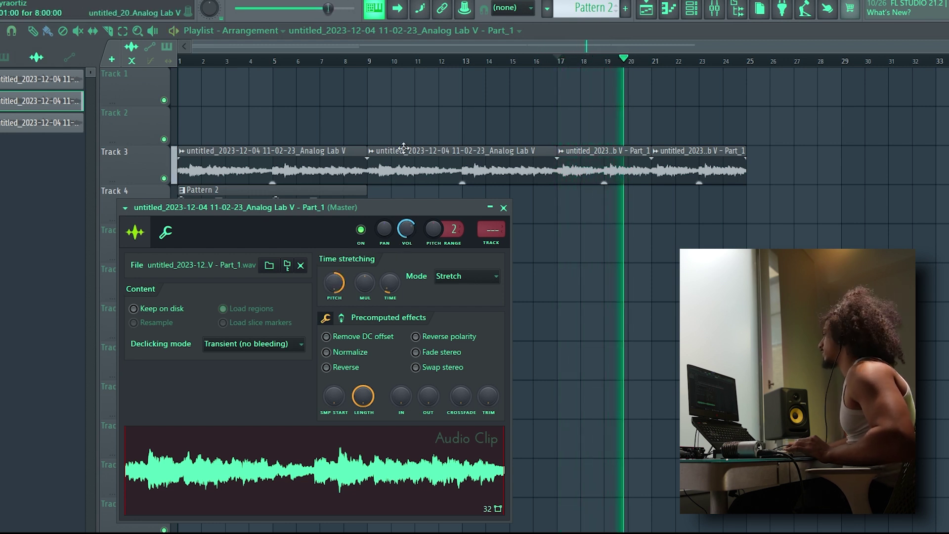
key("Escape")
Duplicate the Pattern 2 clip on Track 4 to bars 9 and 17.
left_click(353, 194)
left_click(373, 204)
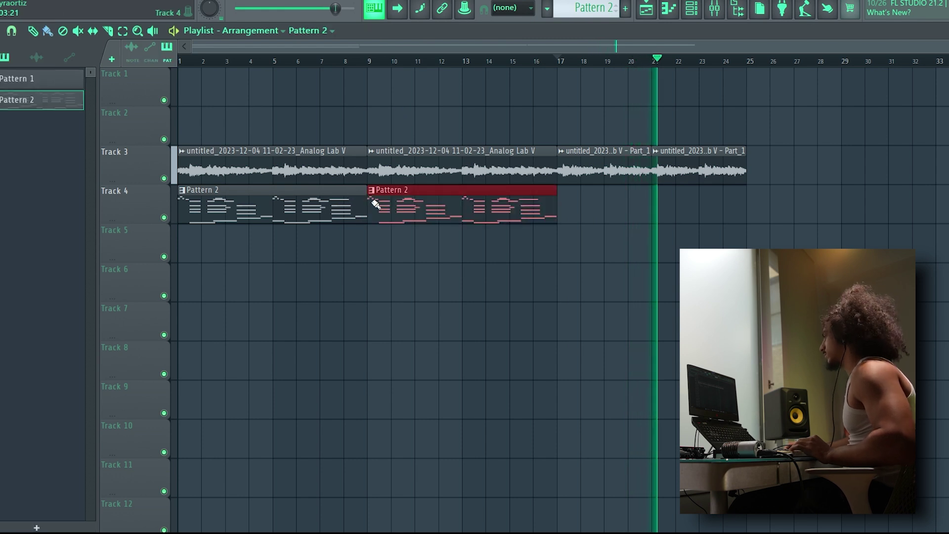
left_click(567, 210)
key("ctrl+d")
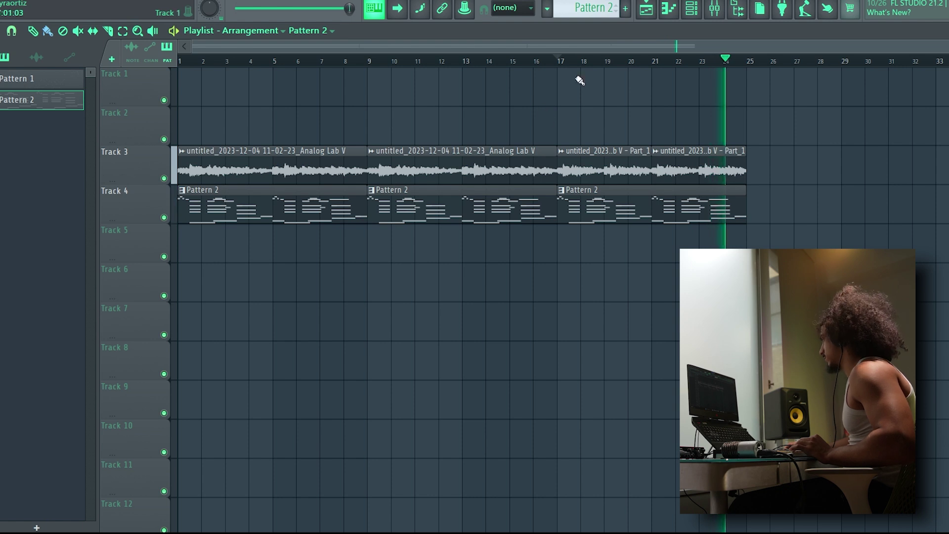
Open the settings of the first Analog Lab V audio clip on Track 3 and route it to mixer track 3.
left_click(691, 16)
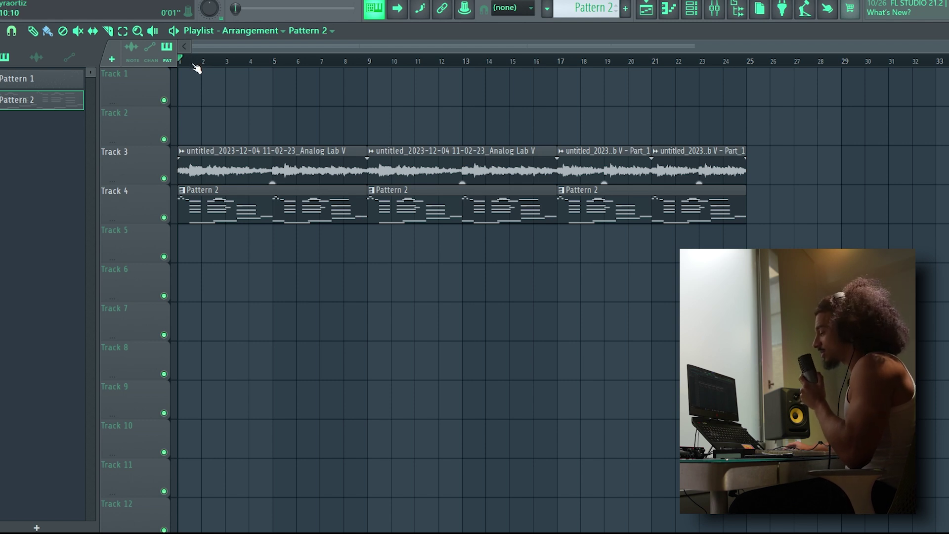
key("F6")
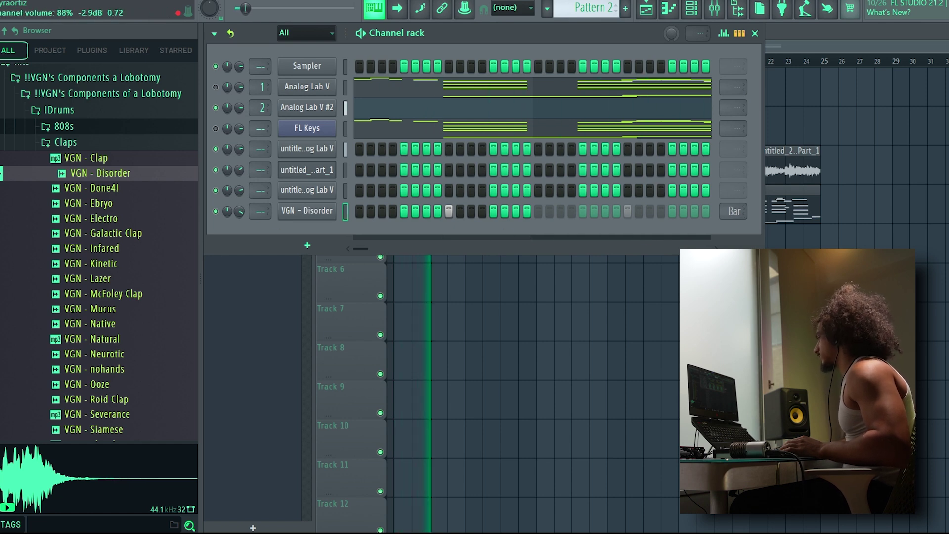
key("F6")
double_click(466, 177)
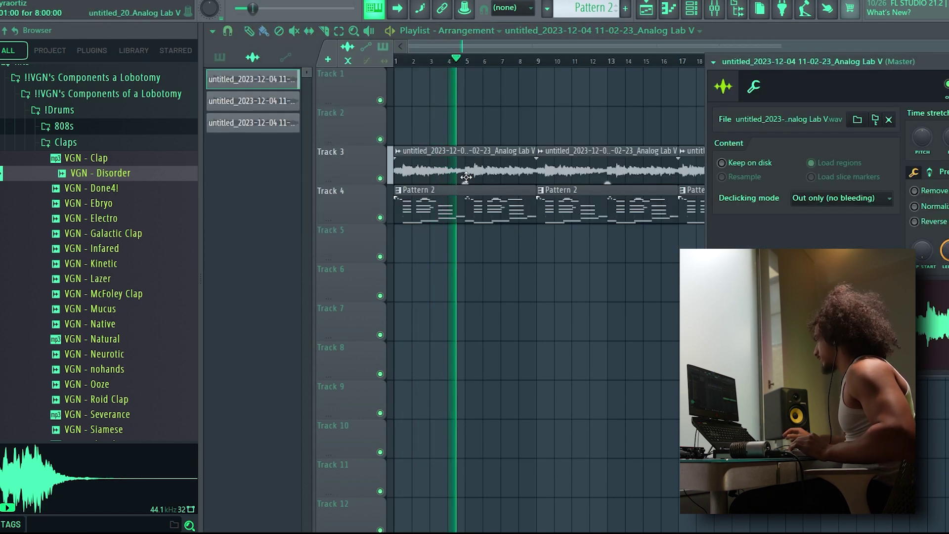
scroll(477, 123, "down", 1)
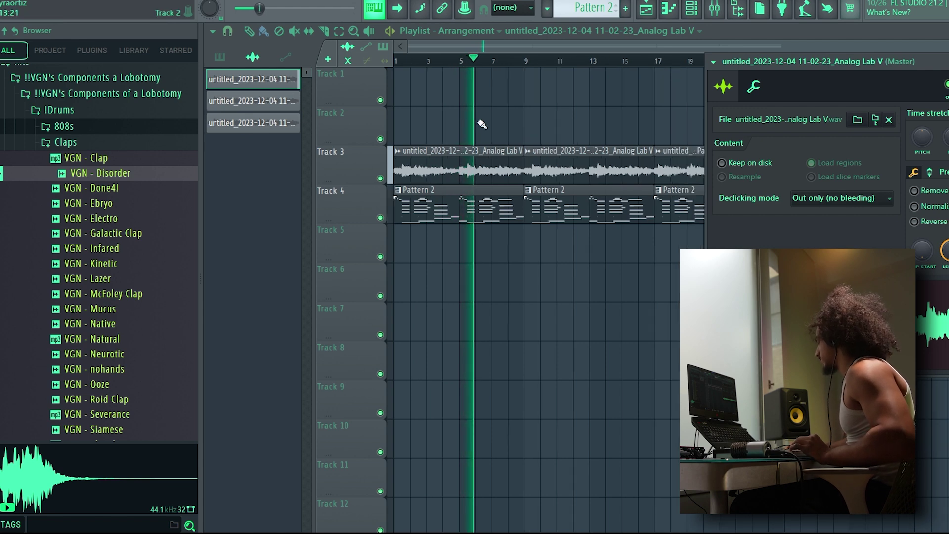
key("F9")
Add Fruity Parametric EQ 2 to slot 2 of mixer track 3 and load its 150hz cut preset.
left_click(917, 96)
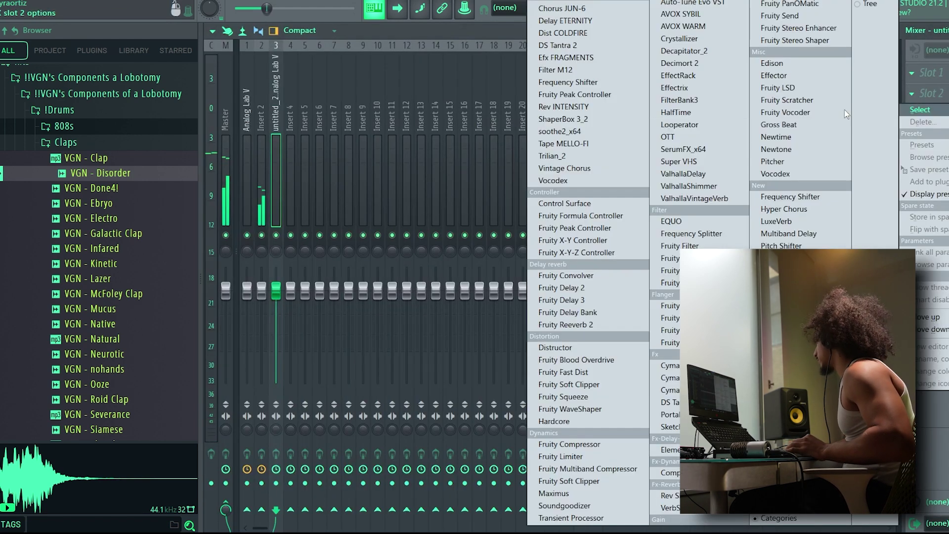
left_click(670, 283)
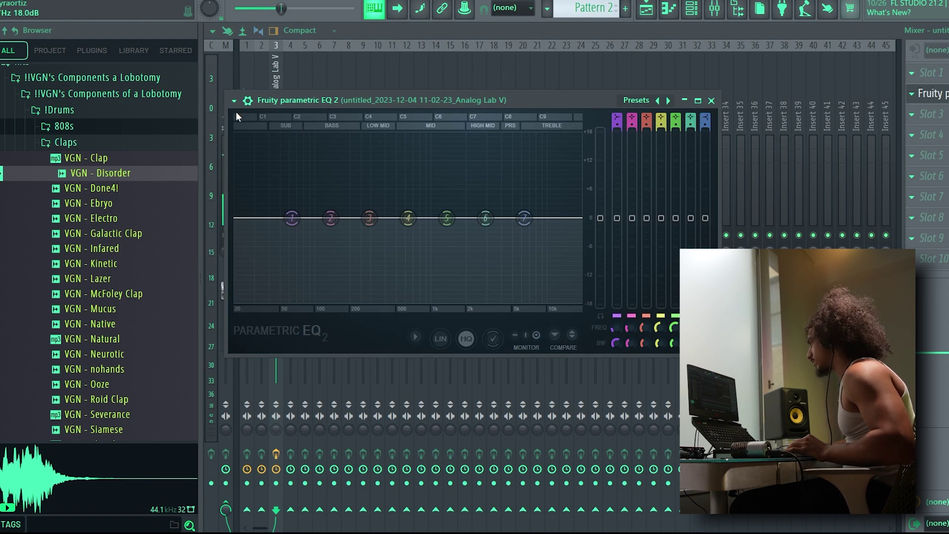
left_click(234, 100)
mouse_move(267, 149)
left_click(410, 171)
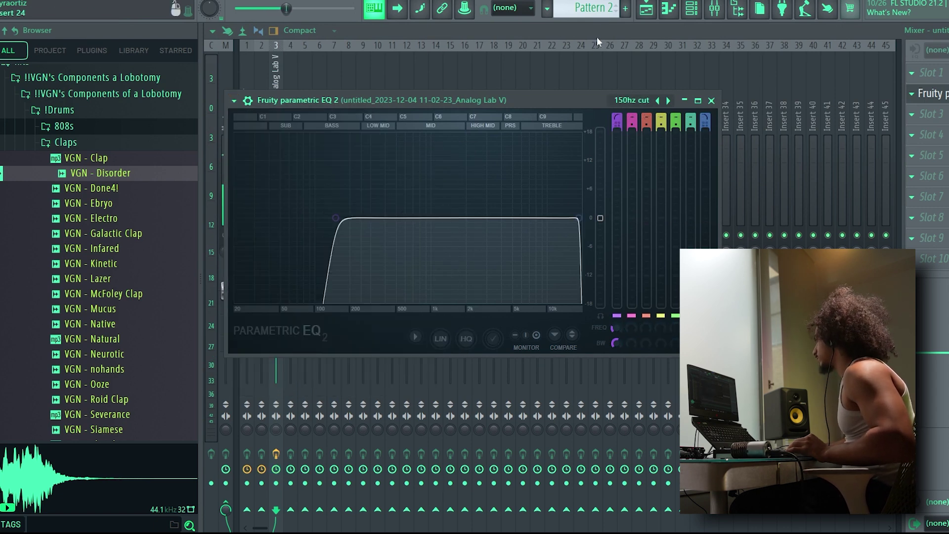
left_click(647, 15)
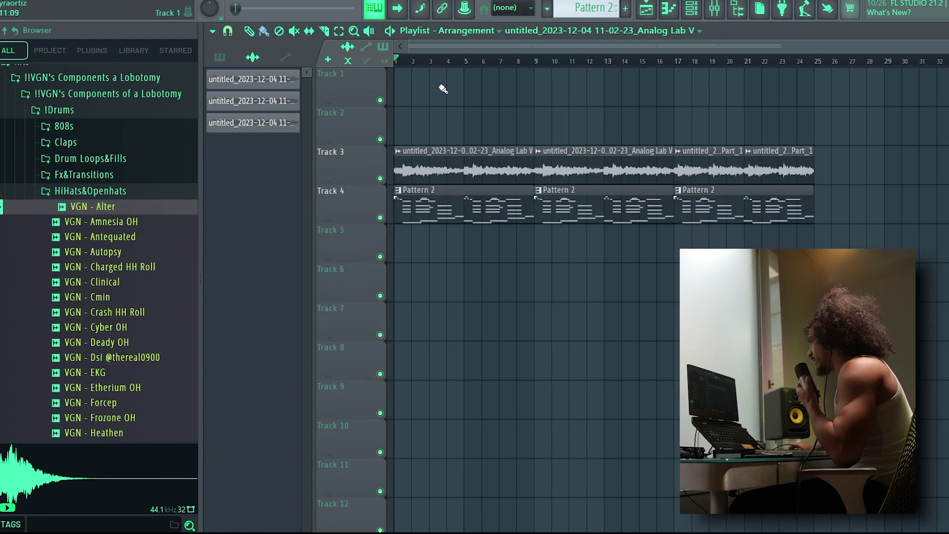
scroll(421, 50, "up", 4)
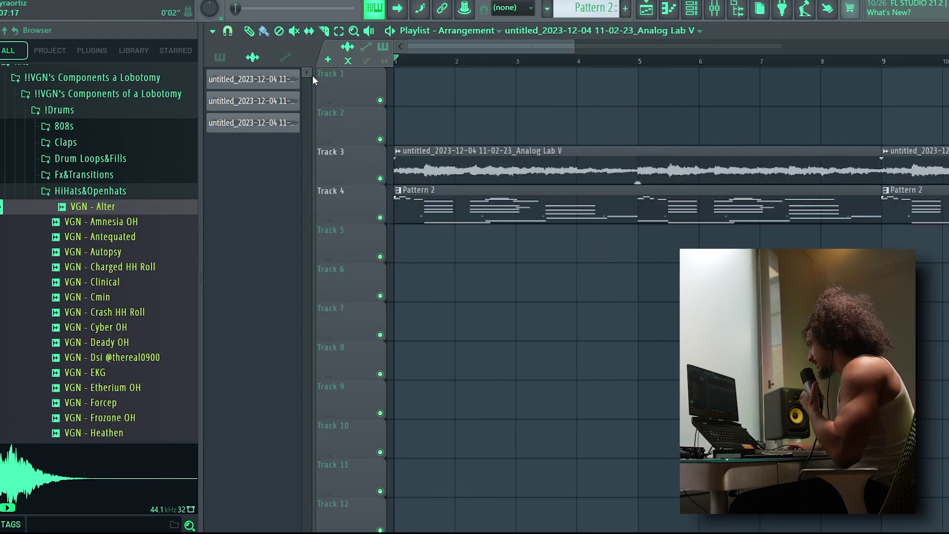
left_click_drag(575, 45, 645, 43)
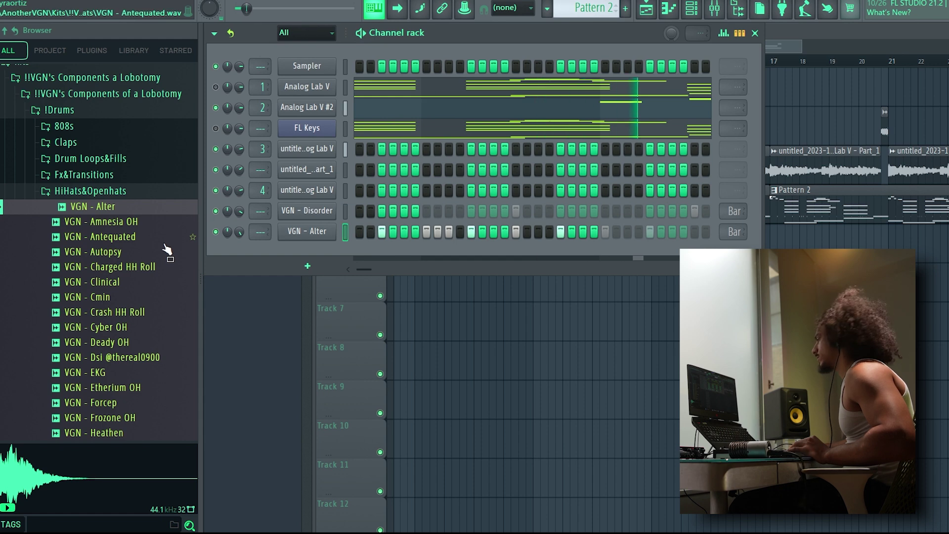
Audition samples in the HiHats&Openhats folder and add VGN - Verse OH to the channel rack.
scroll(108, 356, "down", 8)
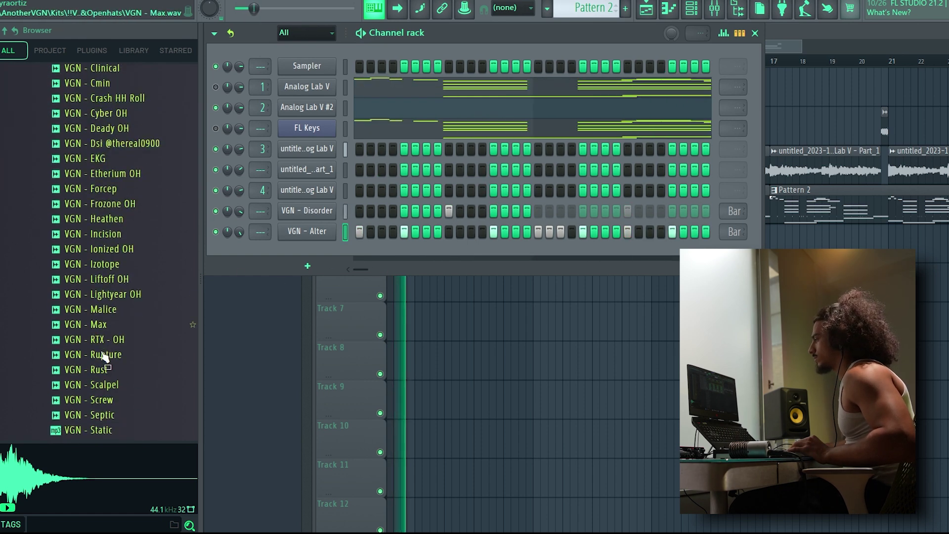
left_click(108, 358)
left_click(106, 375)
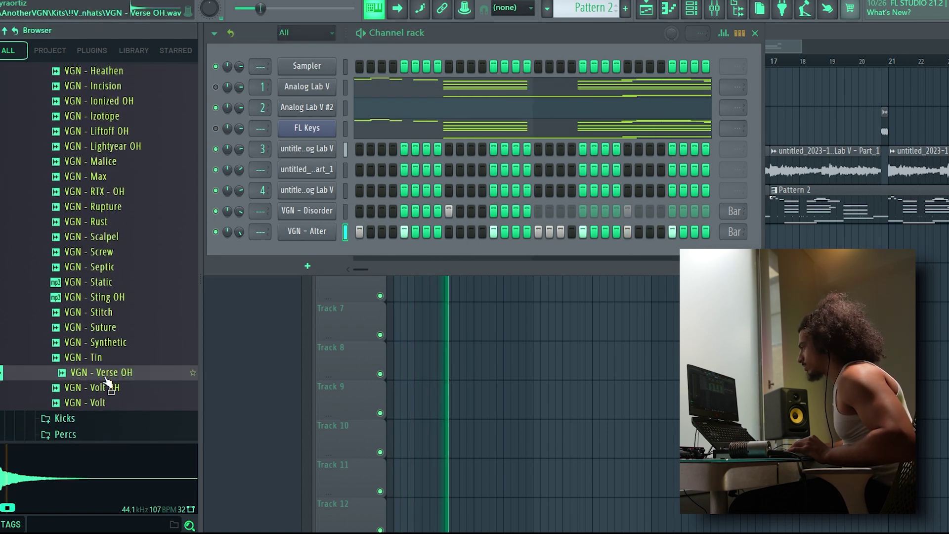
left_click(107, 390)
left_click_drag(106, 390, 307, 267)
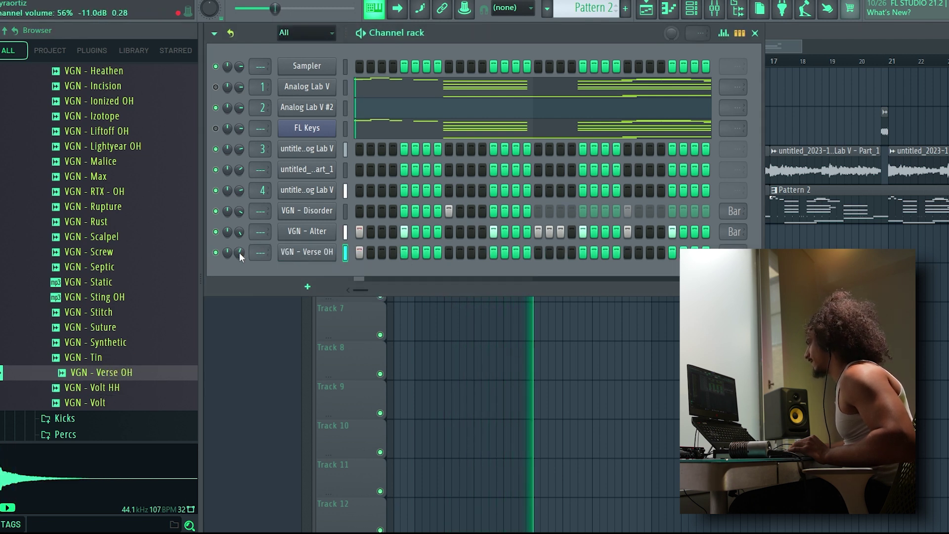
Add VGN - Volt HH to the channel rack with hits on steps 21, 25 and 29, replacing the VGN - Alter hit on step 21.
left_click_drag(140, 389, 317, 276)
left_click(583, 276)
right_click(583, 232)
left_click(628, 273)
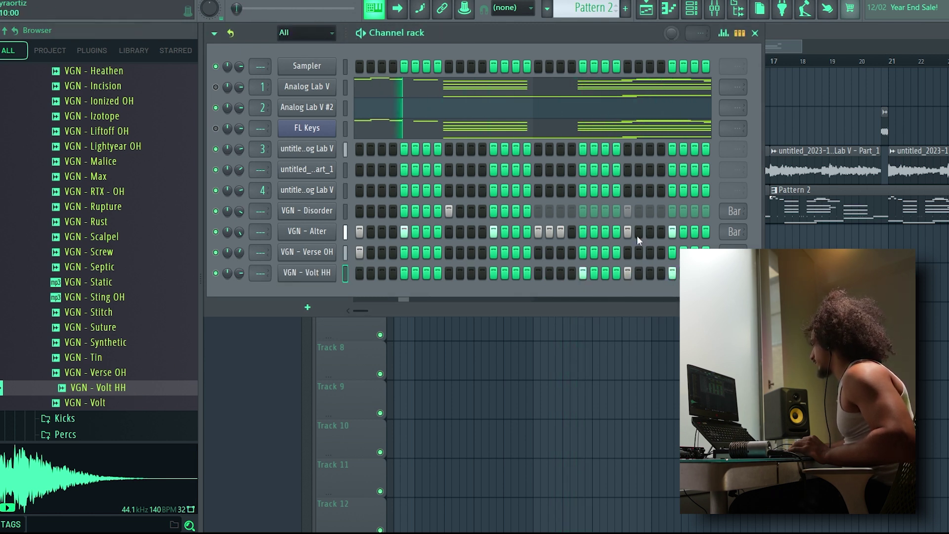
left_click_drag(357, 311, 362, 310)
left_click(527, 273)
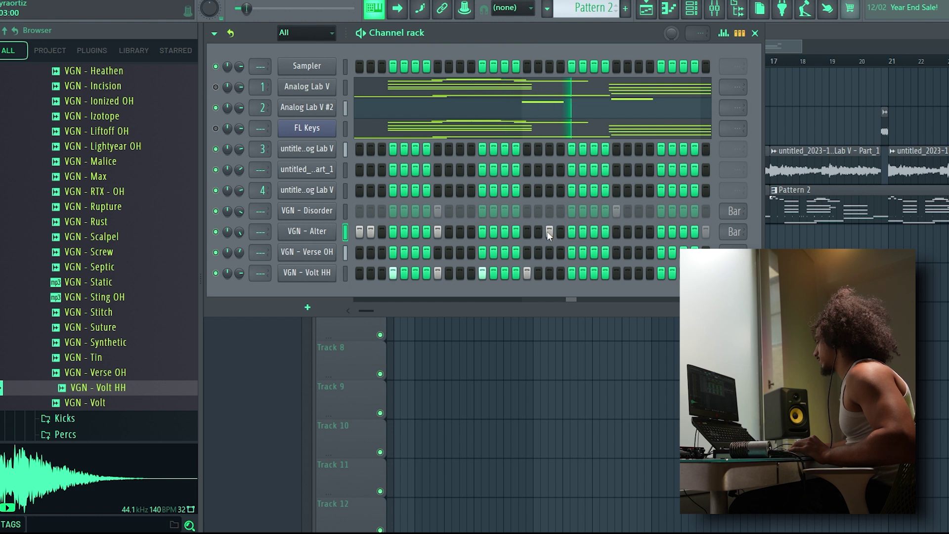
right_click(526, 275)
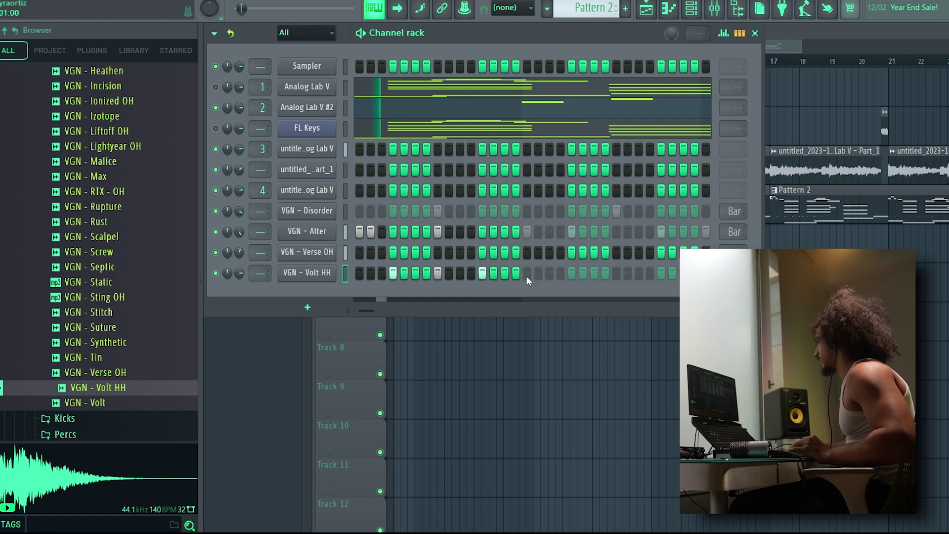
Add a VGN - Alter hit on step 31 and lower its velocity.
left_click(506, 233)
left_click(724, 33)
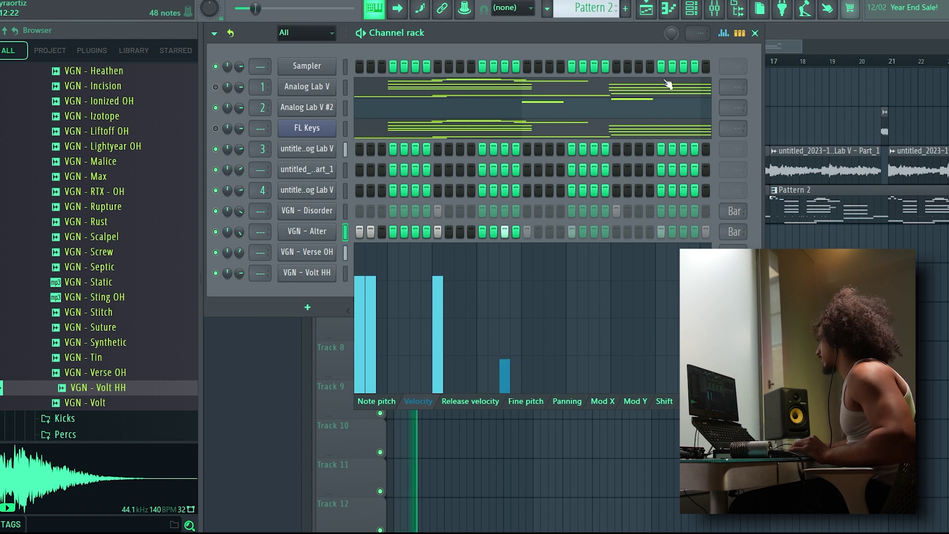
left_click(723, 33)
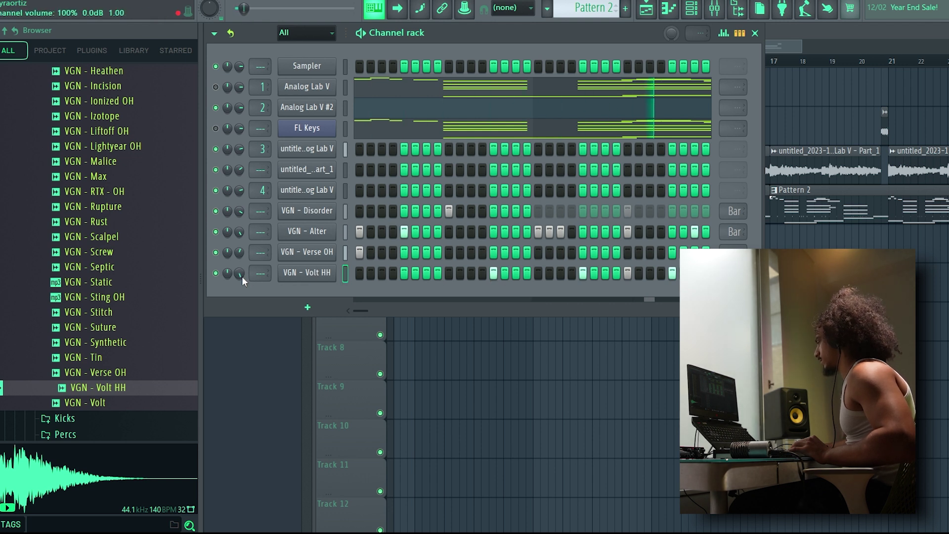
Lower the VGN - Volt HH channel volume to 95%.
scroll(242, 277, "down", 2)
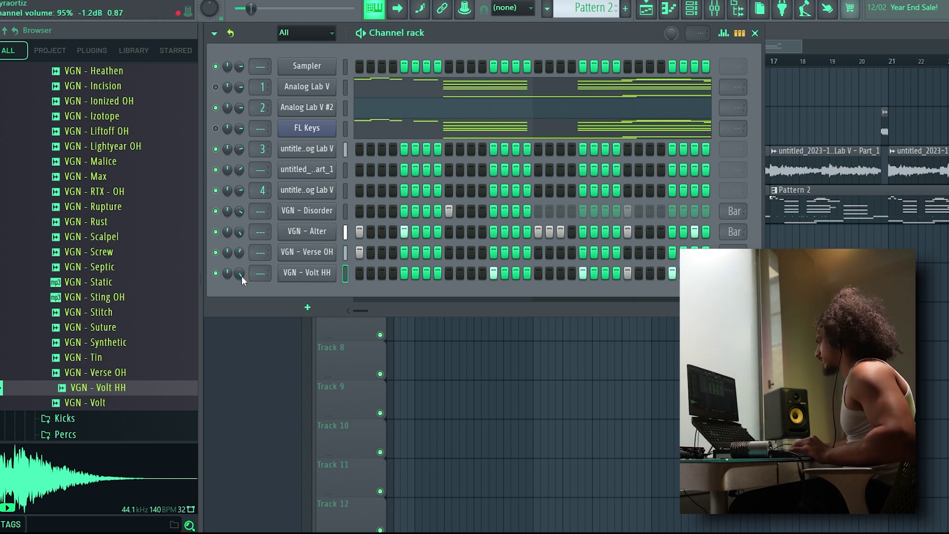
scroll(153, 310, "up", 2)
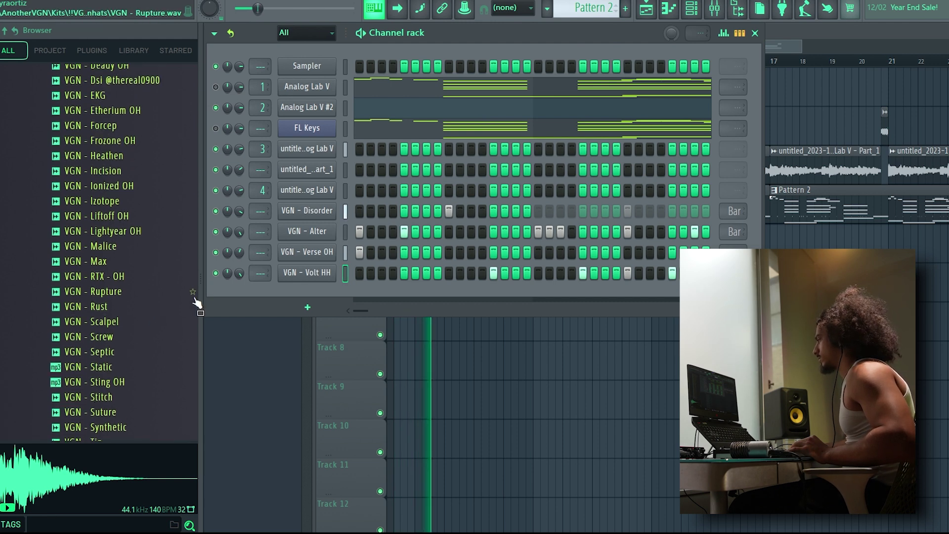
Remove the VGN - Alter hit on step 31.
left_click_drag(362, 310, 364, 310)
right_click(616, 233)
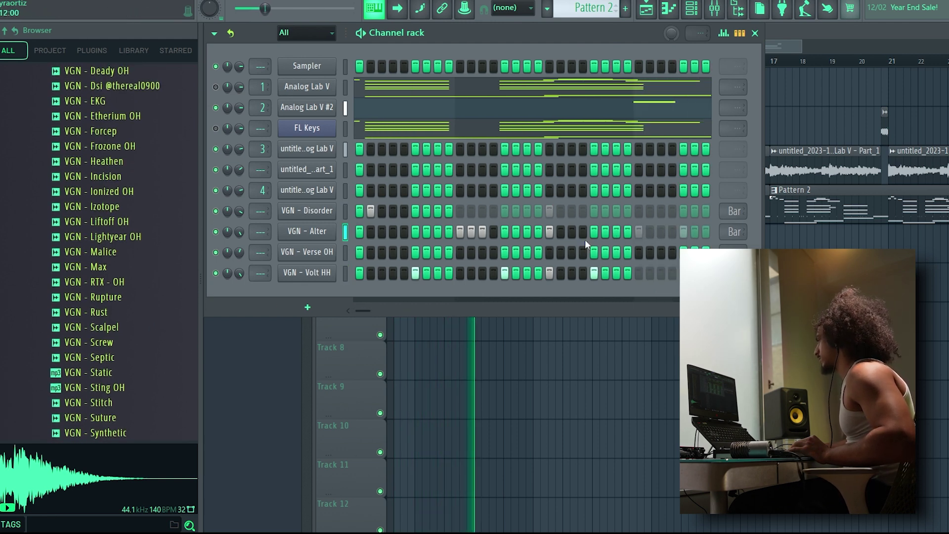
Add VGN - Astral 808 from the 808s folder and draw F5 notes on steps 1 and 13 of bar 1.
scroll(140, 297, "up", 8)
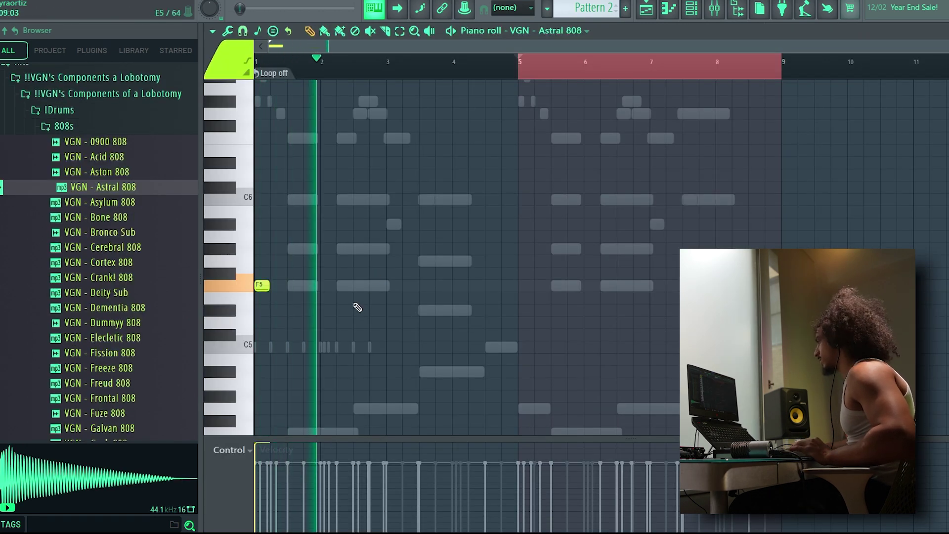
scroll(317, 296, "up", 3, "ctrl")
left_click(320, 286)
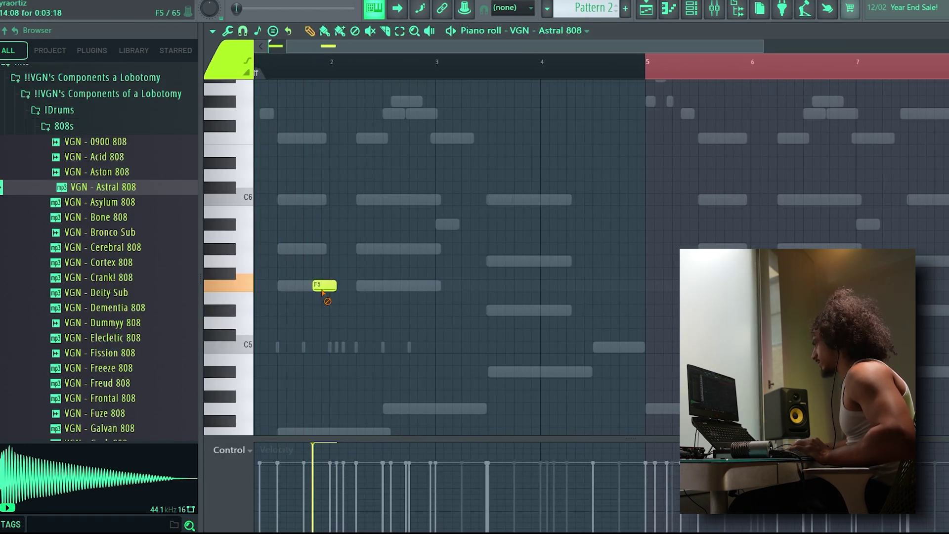
left_click(308, 291)
key("space")
Make the VGN - Astral 808 channel cut itself, with cut group 4 by 4.
key("F6")
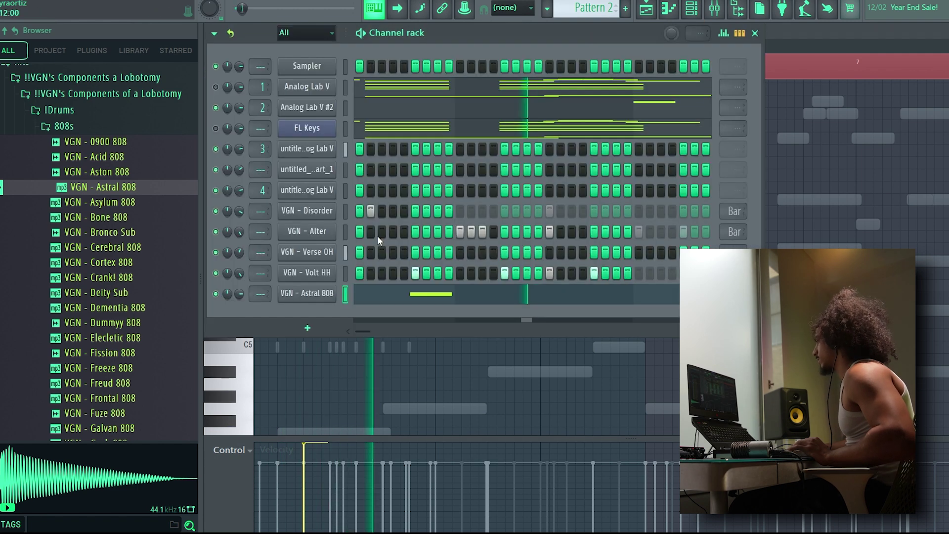
left_click(310, 296)
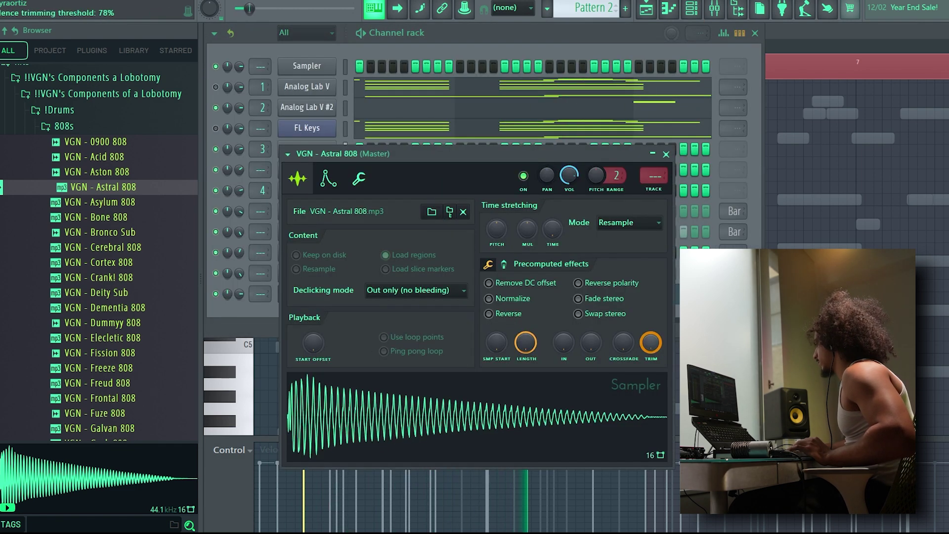
left_click(359, 179)
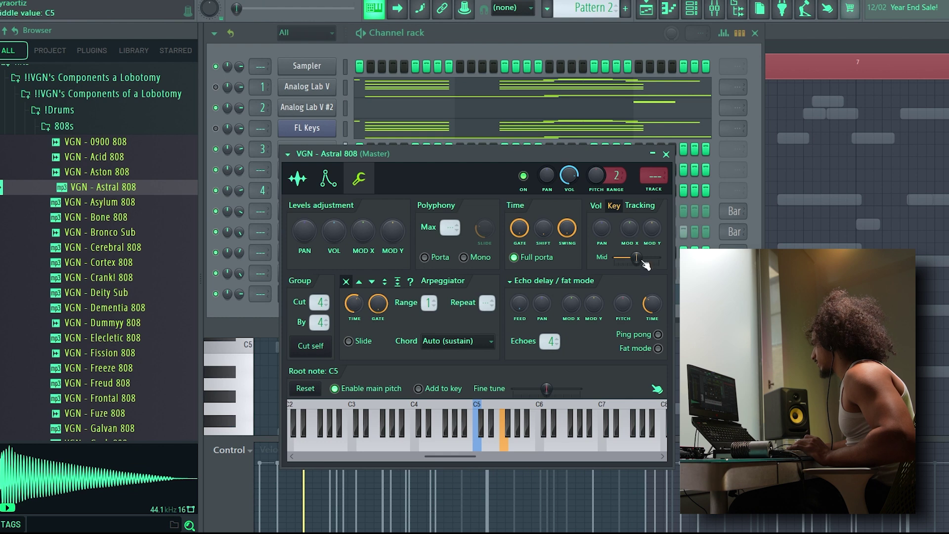
Draw two C5 notes for the 808 in bar 4, on step 5 and near the bar's end, trimming the second to end at bar 5.
key("F7")
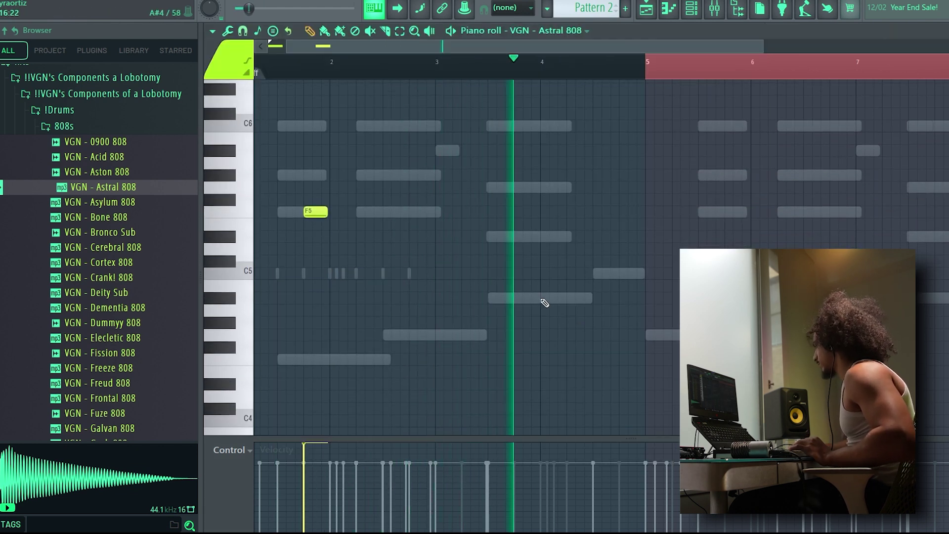
left_click(578, 299)
left_click_drag(578, 297, 582, 261)
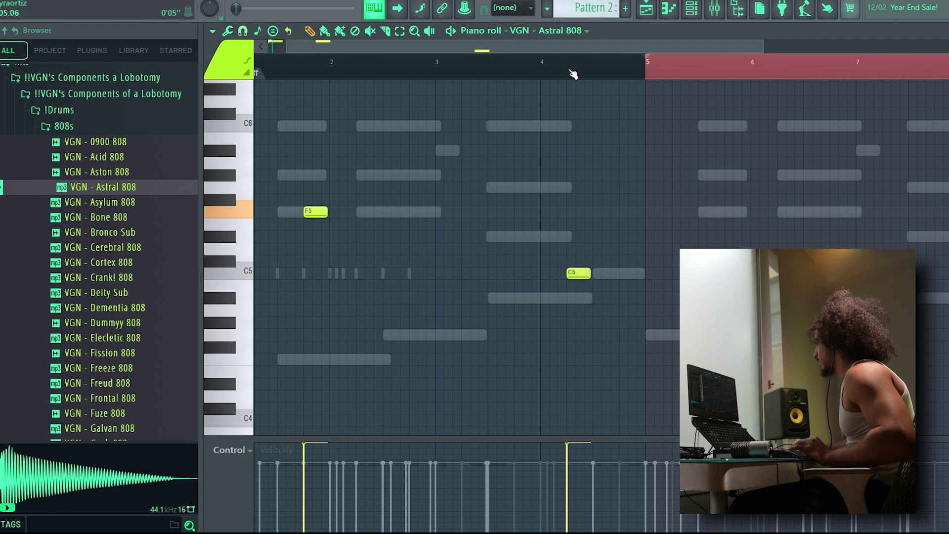
left_click(631, 273)
left_click_drag(649, 275, 643, 275)
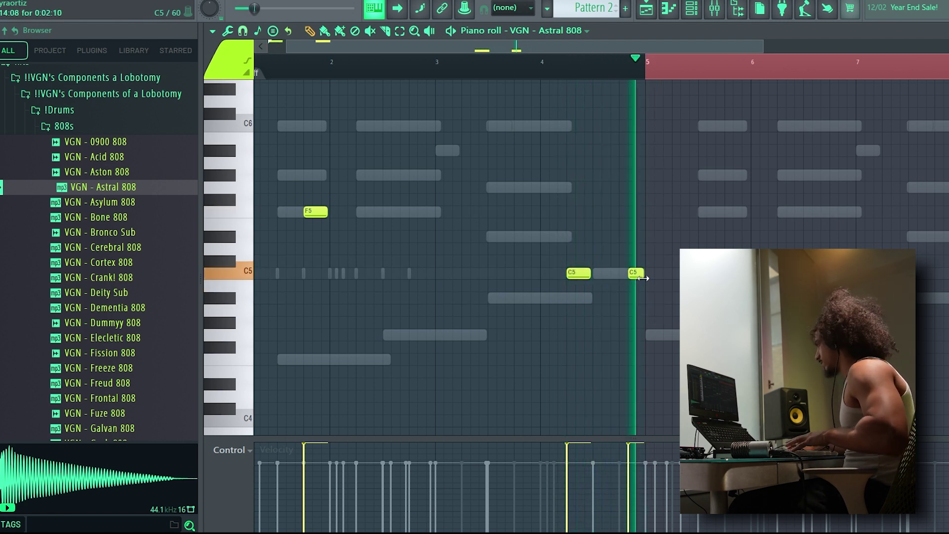
Duplicate the four-bar VGN - Astral 808 phrase into bars 5 to 8.
left_click_drag(646, 78, 34, 248)
key("ctrl+b")
scroll(473, 297, "down", 2)
key("ctrl+d")
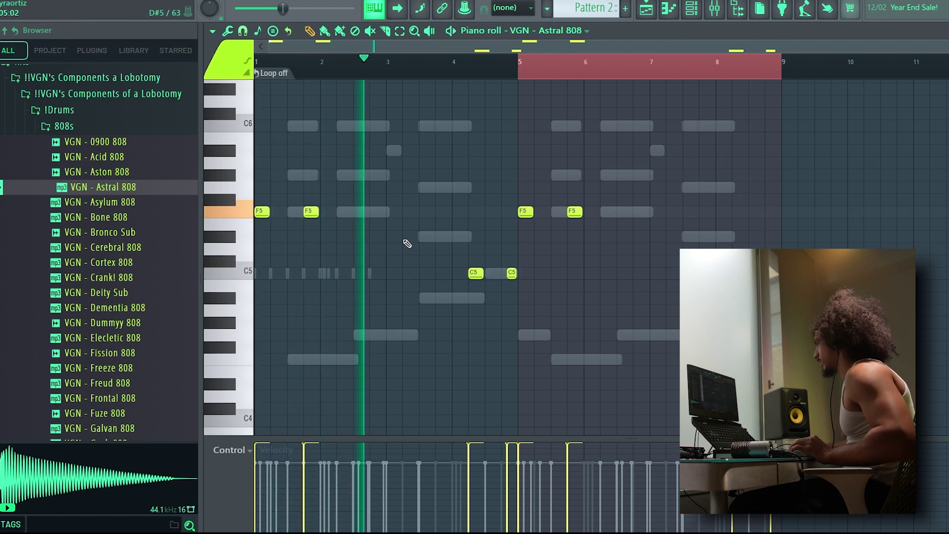
Rework the first phrase's two C5 notes into short hits starting about three-quarters through bars 3 and 4.
scroll(434, 283, "up", 2)
left_click(458, 274)
right_click(517, 274)
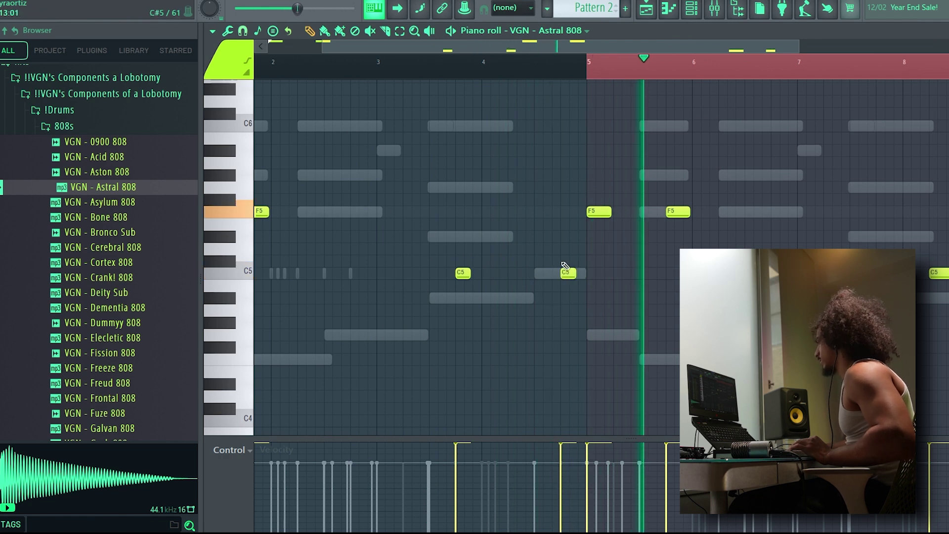
scroll(532, 222, "down", 1)
Play back the playlist arrangement and check the clip transitions around bars 9, 17, 21 and 25.
key("F6")
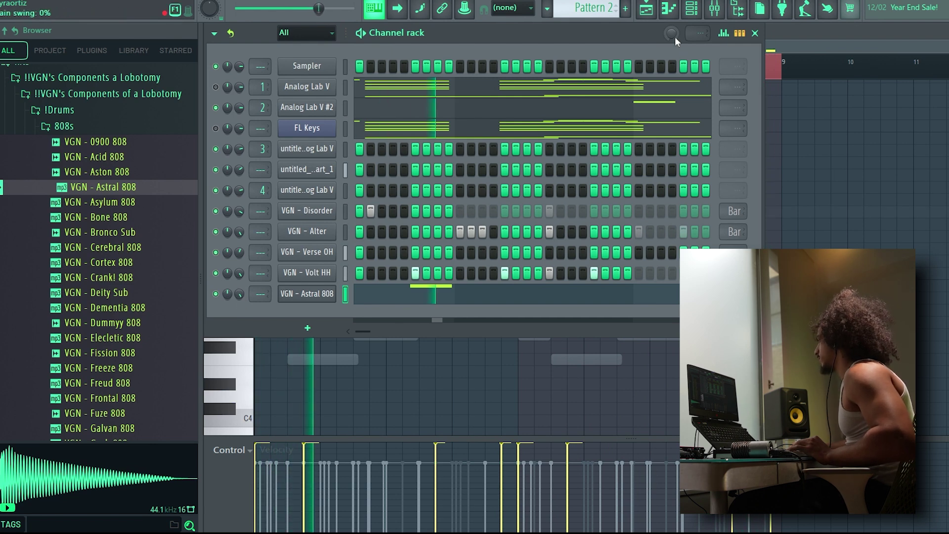
left_click(656, 7)
left_click(524, 62)
scroll(521, 93, "up", 5)
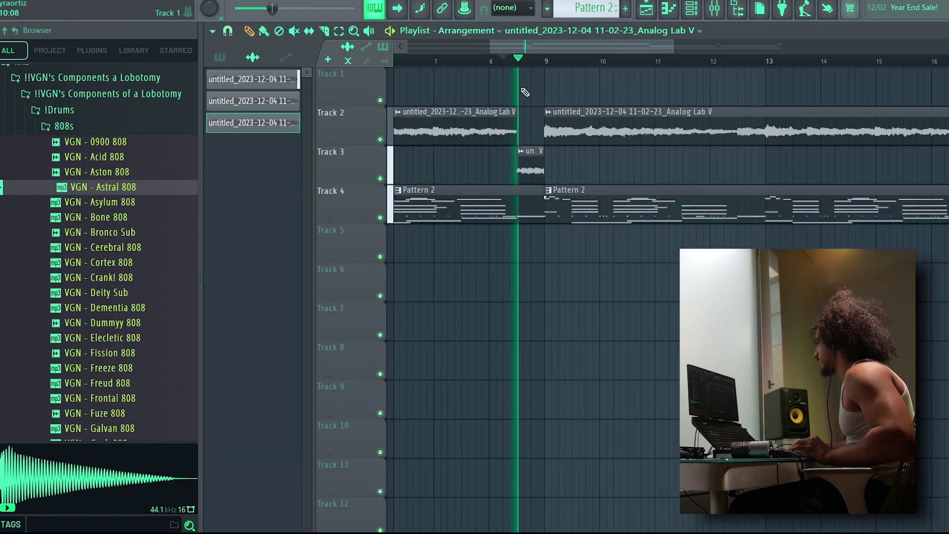
key("space")
scroll(562, 97, "up", 3)
left_click_drag(563, 98, 562, 99)
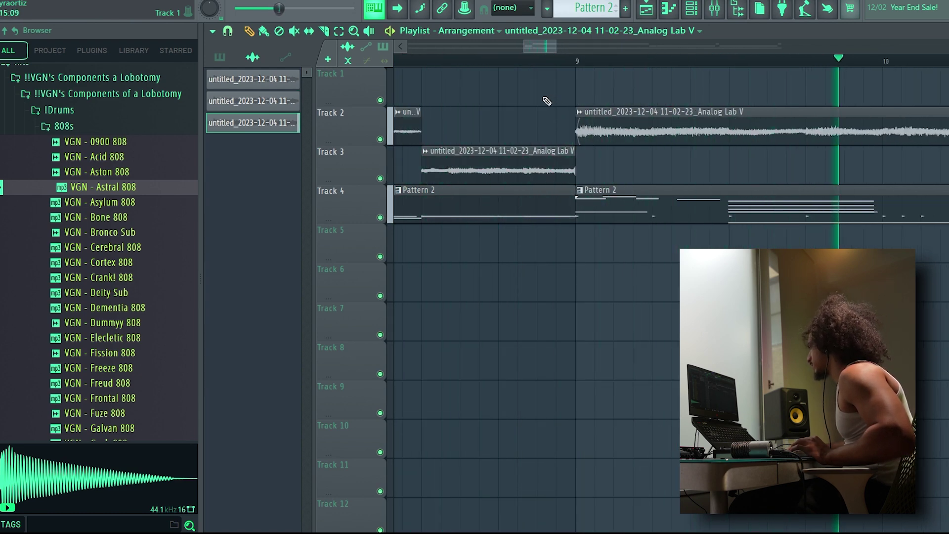
scroll(548, 101, "down", 5)
left_click(894, 59)
scroll(870, 62, "down", 2)
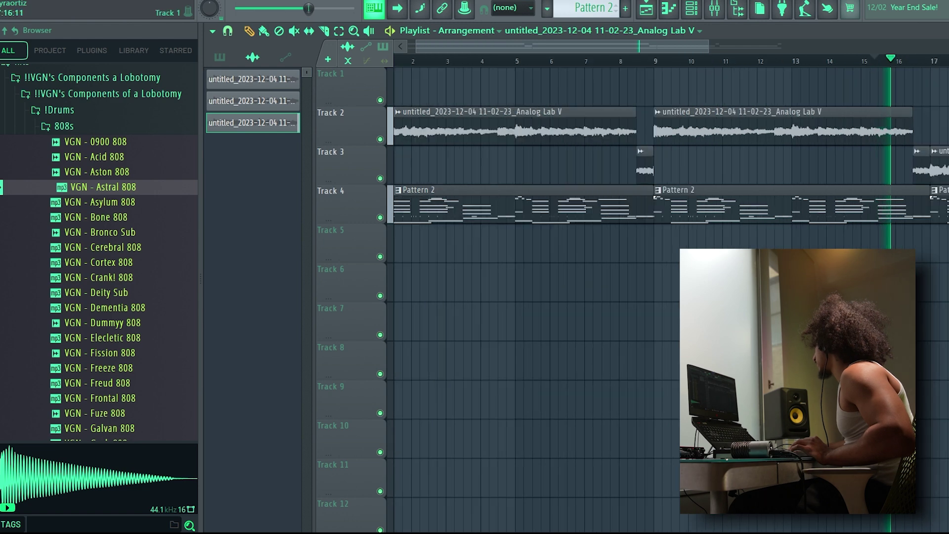
scroll(909, 96, "up", 4)
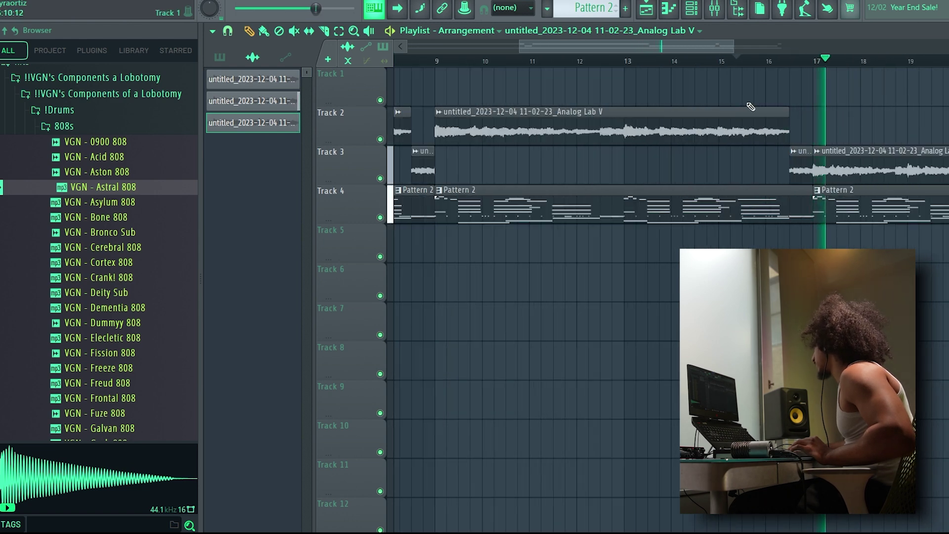
scroll(787, 97, "down", 6)
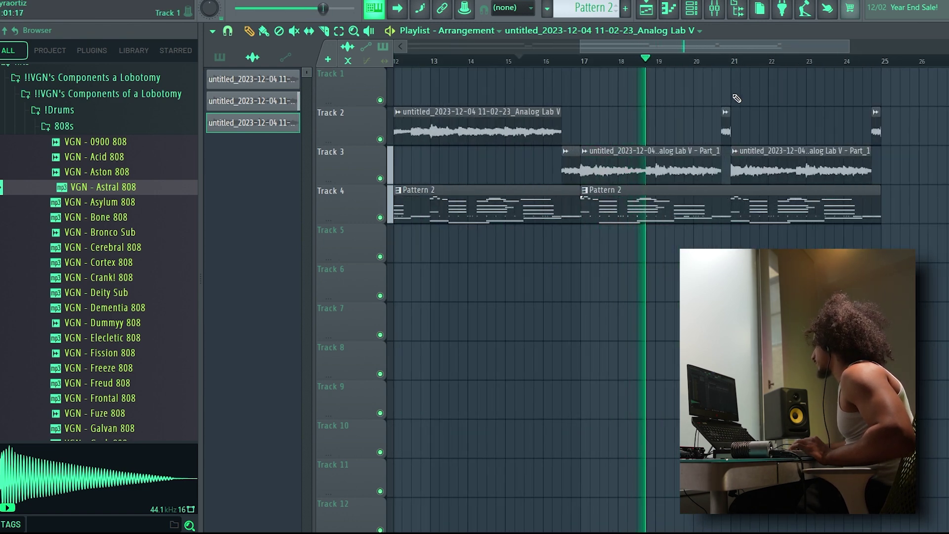
scroll(744, 94, "up", 3)
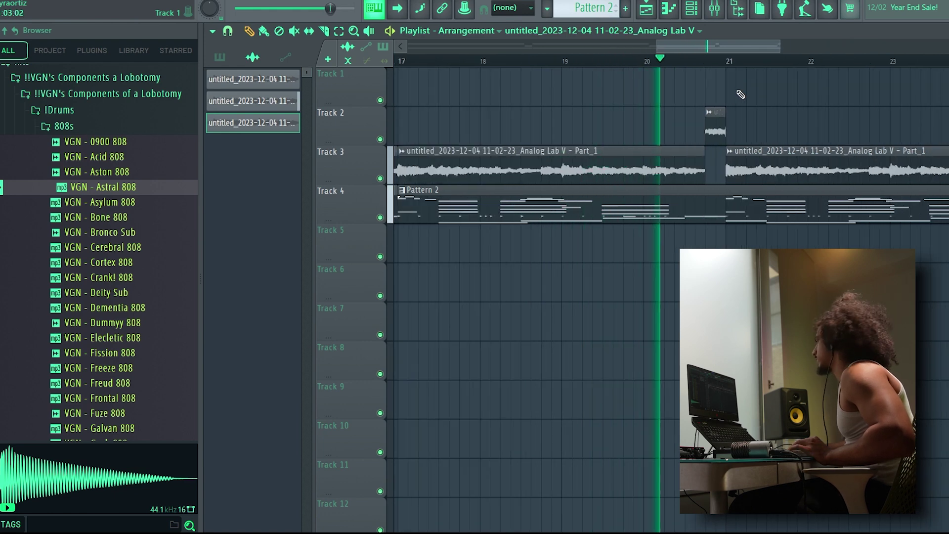
scroll(670, 99, "down", 4)
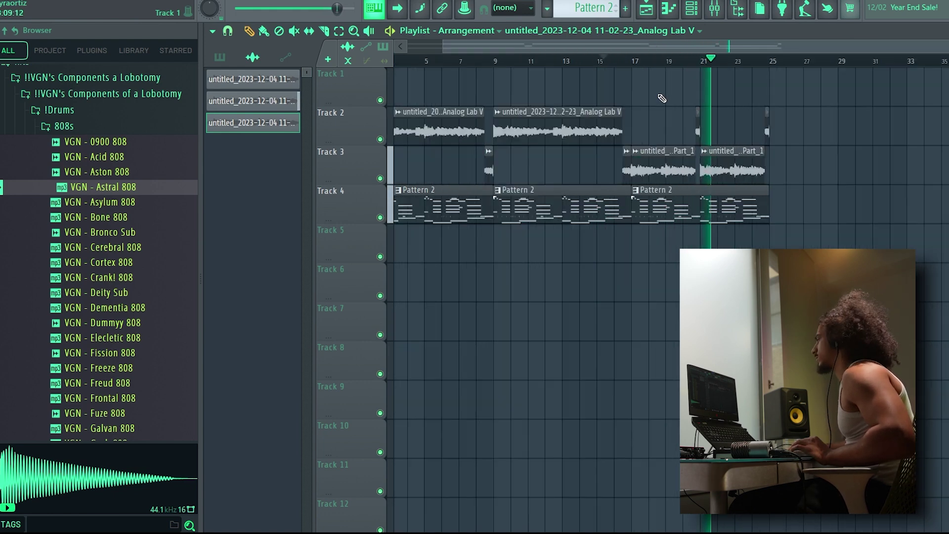
scroll(822, 159, "up", 4)
scroll(539, 186, "down", 5)
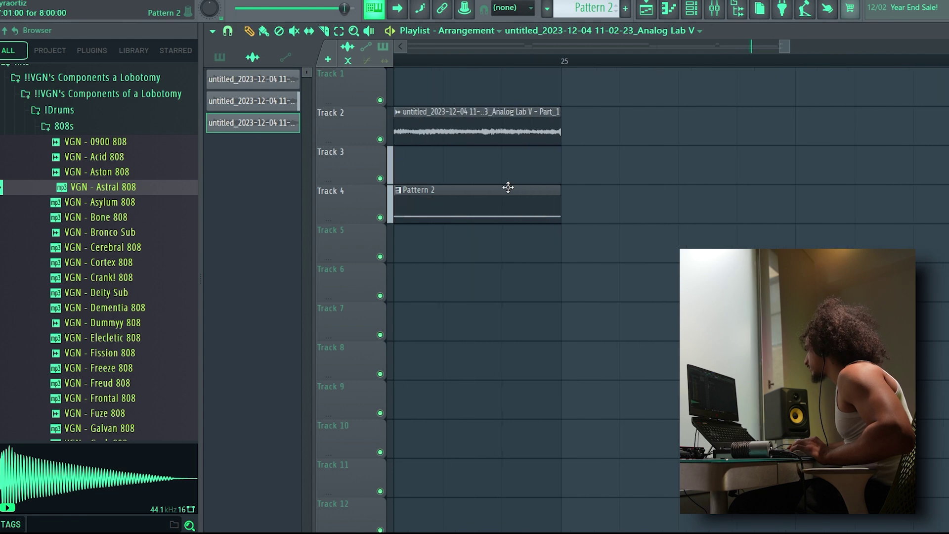
scroll(539, 184, "down", 2)
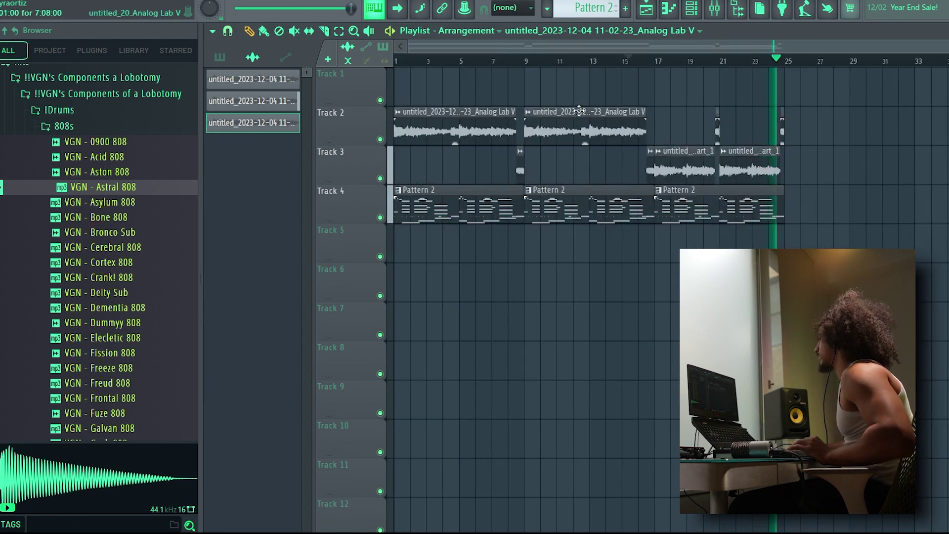
Load an effect into slot 5 of the Master mixer track.
left_click(675, 10)
left_click(715, 9)
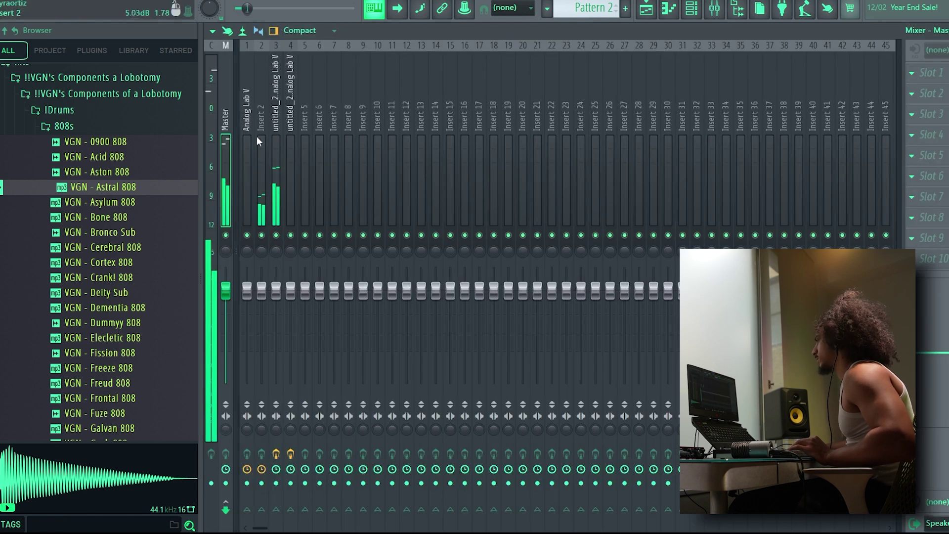
left_click(912, 155)
left_click(632, 385)
Change the piano roll snap setting and replace the 808's last C5 note in bar 4 with a shorter, slightly earlier one.
left_click(669, 11)
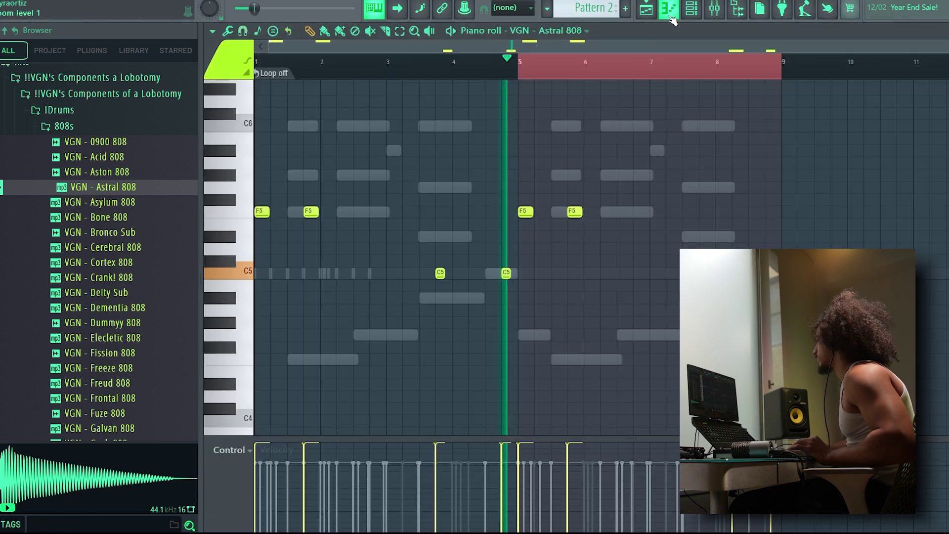
left_click(429, 65)
scroll(462, 153, "up", 2)
right_click(545, 274)
key("space")
key("space")
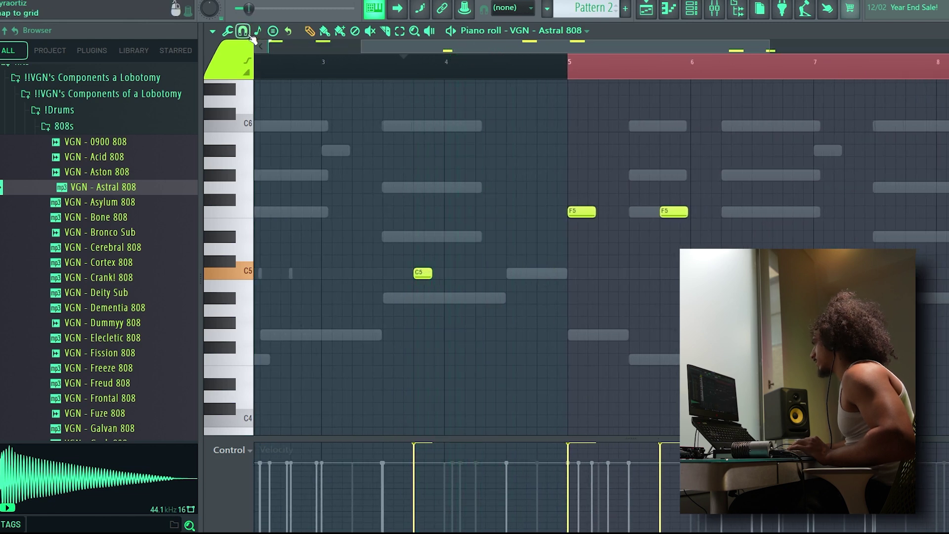
left_click(243, 31)
left_click(264, 156)
key("space")
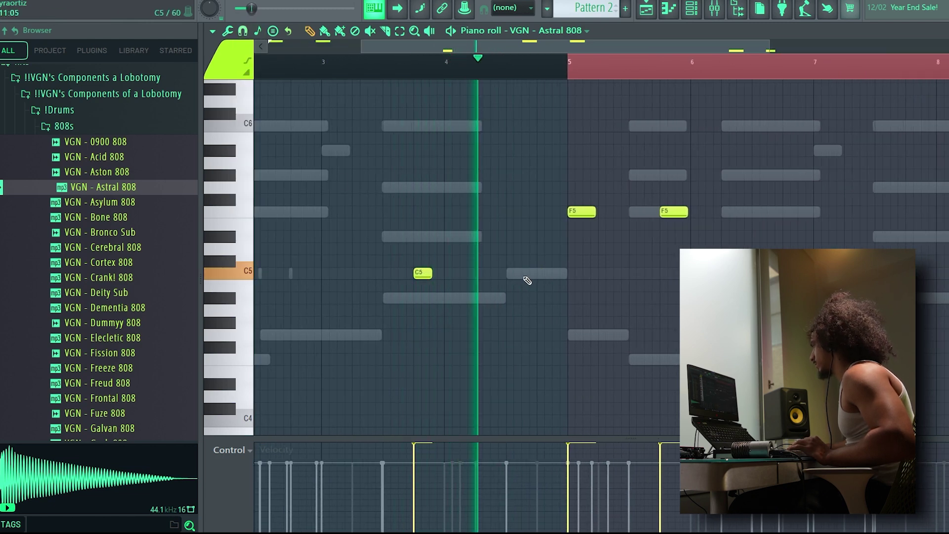
scroll(495, 231, "down", 2)
scroll(495, 232, "down", 1)
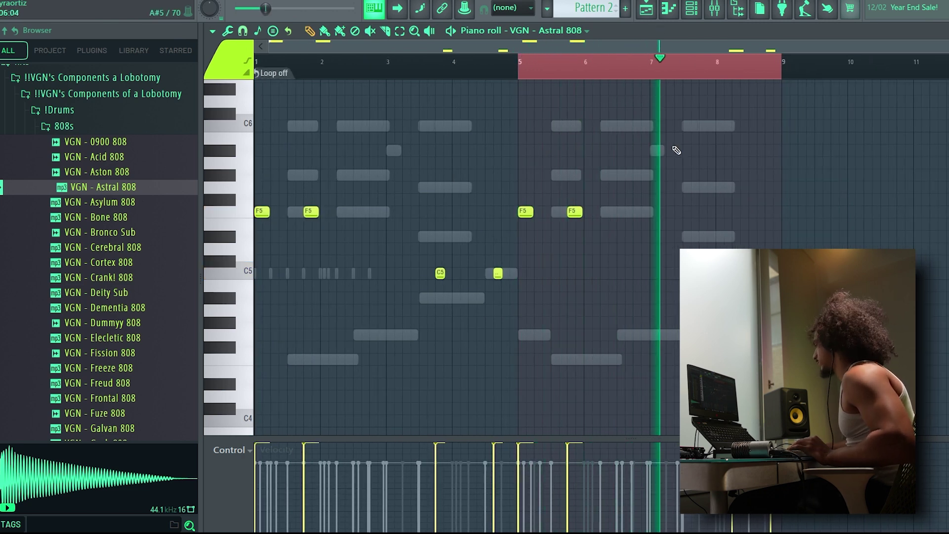
scroll(785, 212, "up", 2)
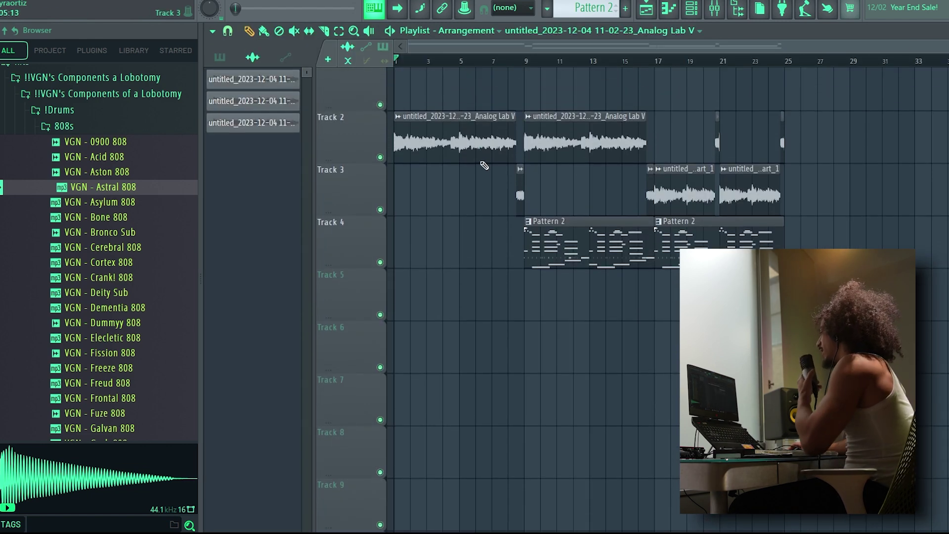
Preview the Fx&Transitions samples and place VGN - Swell fx on Track 5 around bar 9.
scroll(551, 94, "up", 1)
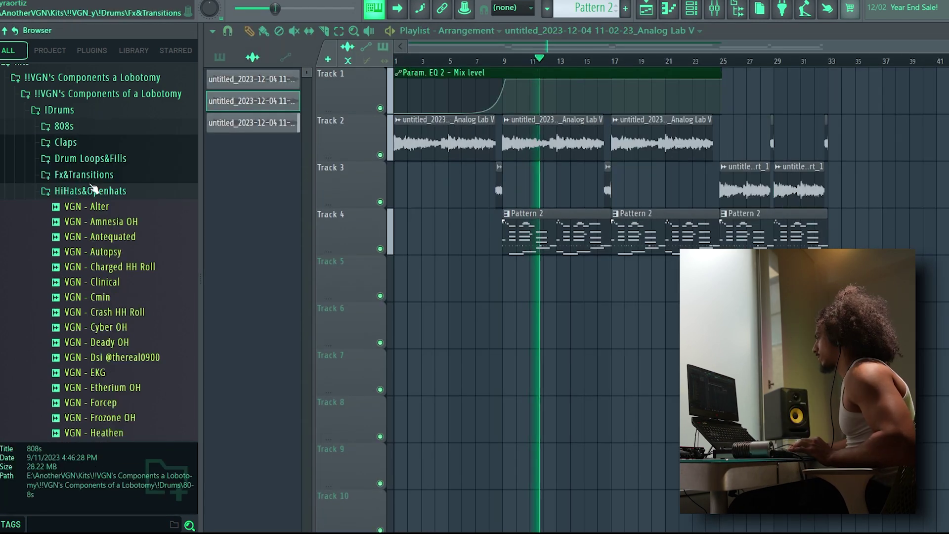
left_click(87, 191)
left_click(84, 175)
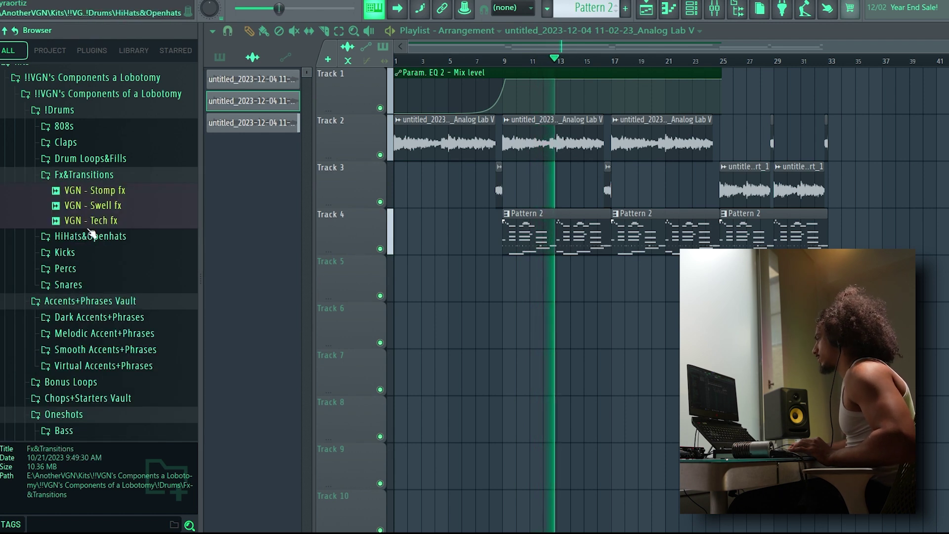
left_click(89, 221)
left_click(91, 206)
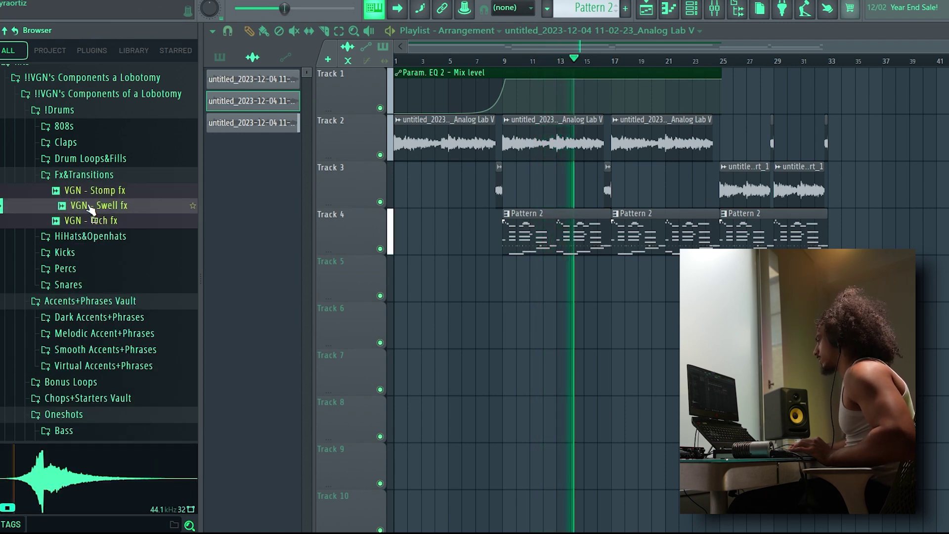
left_click_drag(89, 206, 622, 282)
Adjust the VGN - Swell fx channel settings and shift its clip to start at bar 8, so the peak falls on bar 9.
scroll(489, 276, "up", 4)
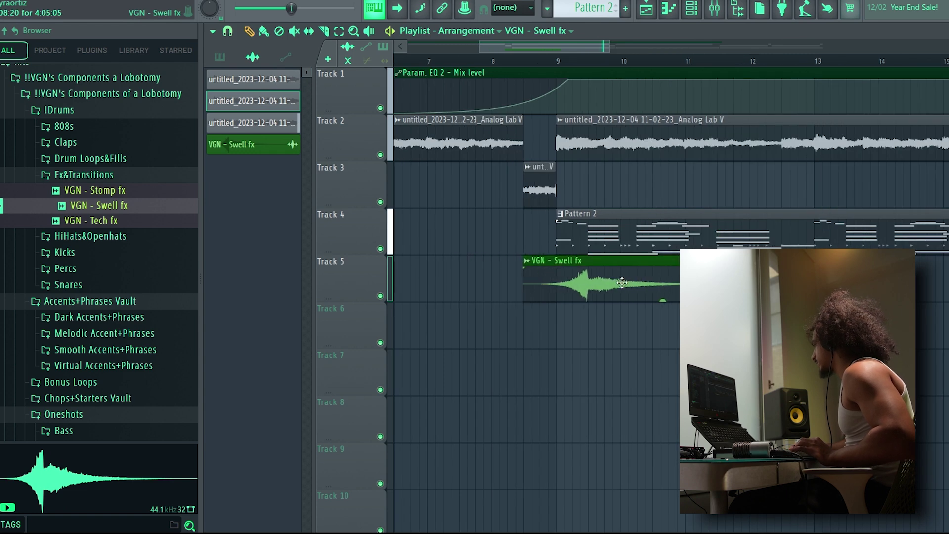
double_click(590, 282)
left_click(648, 258)
left_click(657, 297)
left_click_drag(604, 211, 604, 216)
key("Escape")
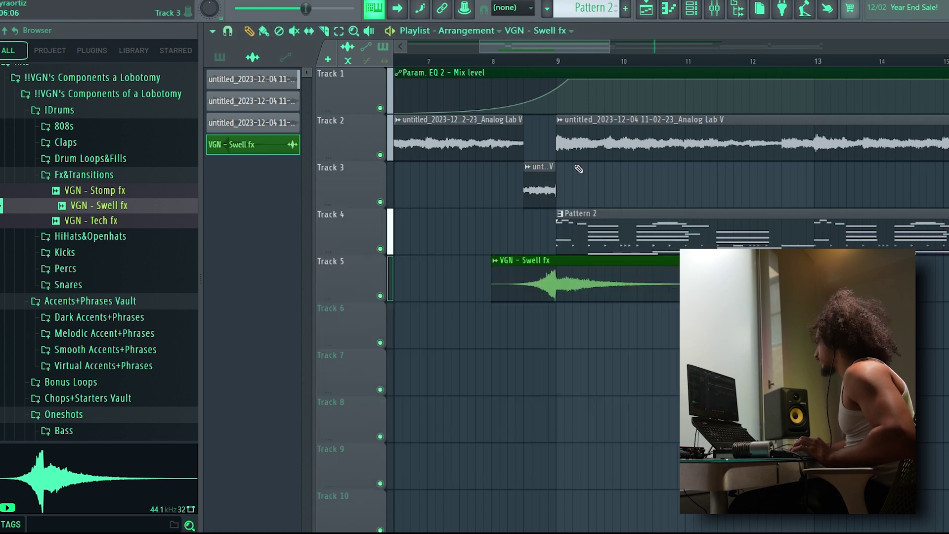
Copy the short Analog Lab V clip from Track 3 into the gap on Track 2 just before bar 25.
scroll(587, 168, "down", 4)
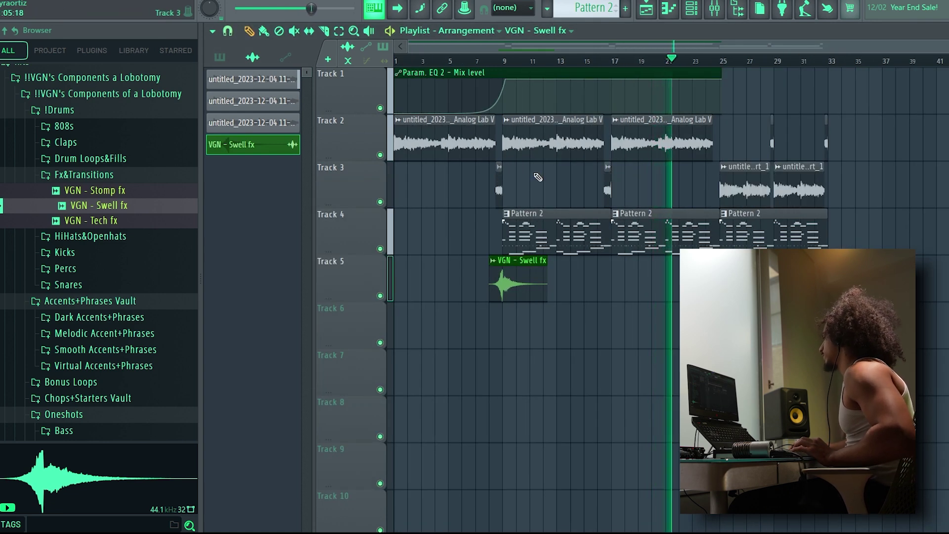
scroll(716, 128, "up", 4)
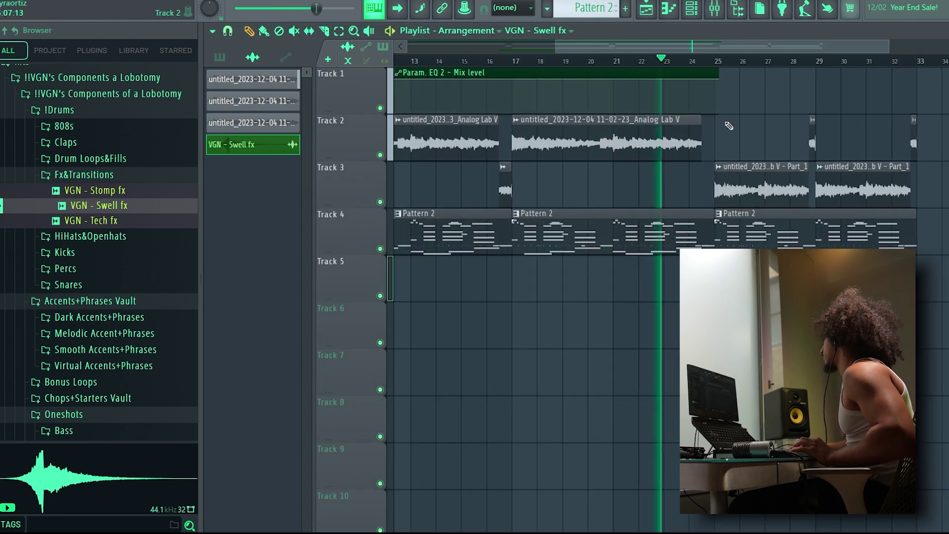
scroll(703, 141, "down", 3)
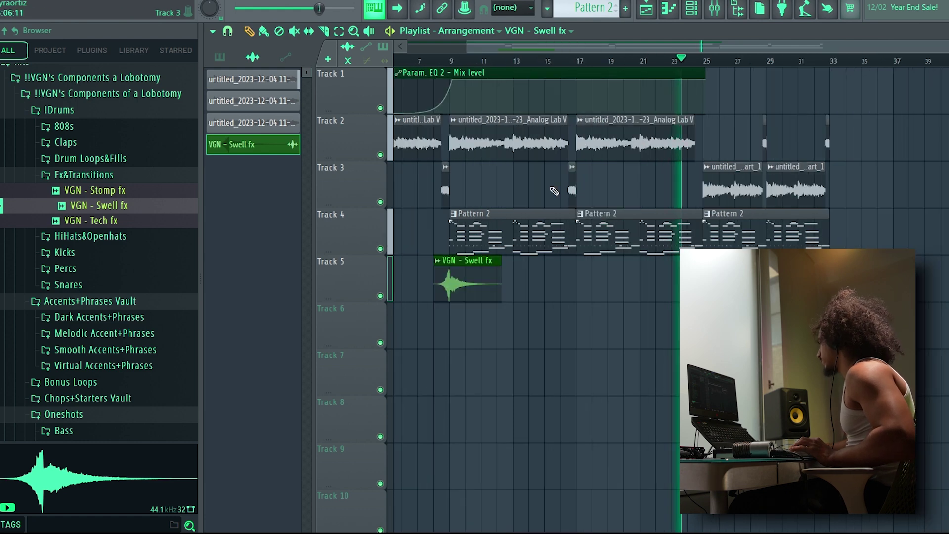
left_click(445, 187)
scroll(703, 144, "up", 5)
left_click(676, 146)
left_click_drag(684, 144, 669, 143)
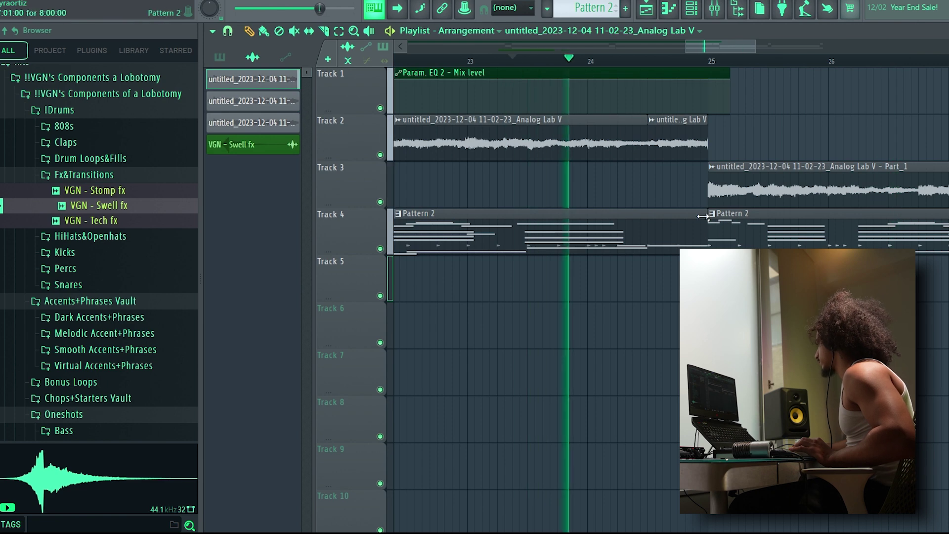
Trim Track 4's Pattern 2 clip to end at bar 24, and extend the Param. EQ 2 automation at full level to bar 33.
left_click_drag(703, 217, 594, 214)
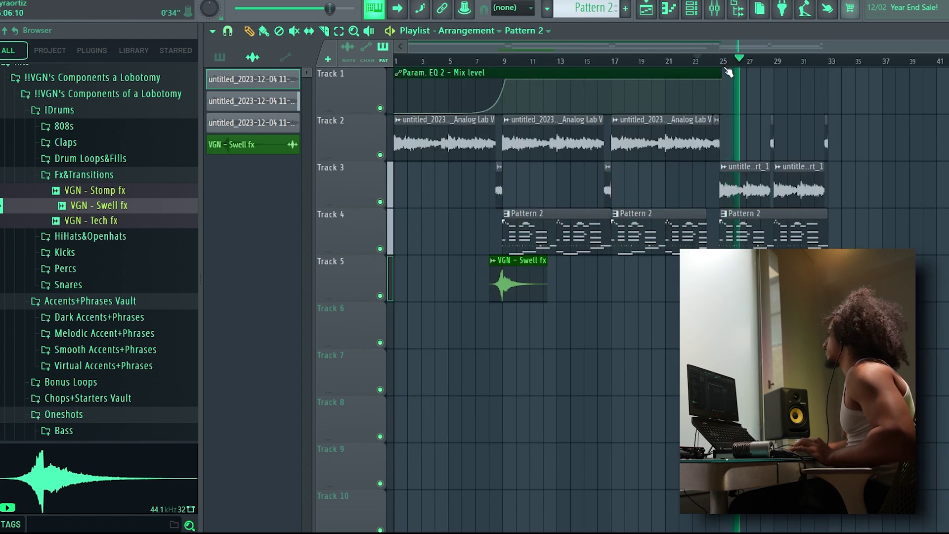
left_click_drag(723, 71, 857, 61)
scroll(840, 98, "up", 3)
right_click(816, 91)
left_click_drag(816, 90, 814, 78)
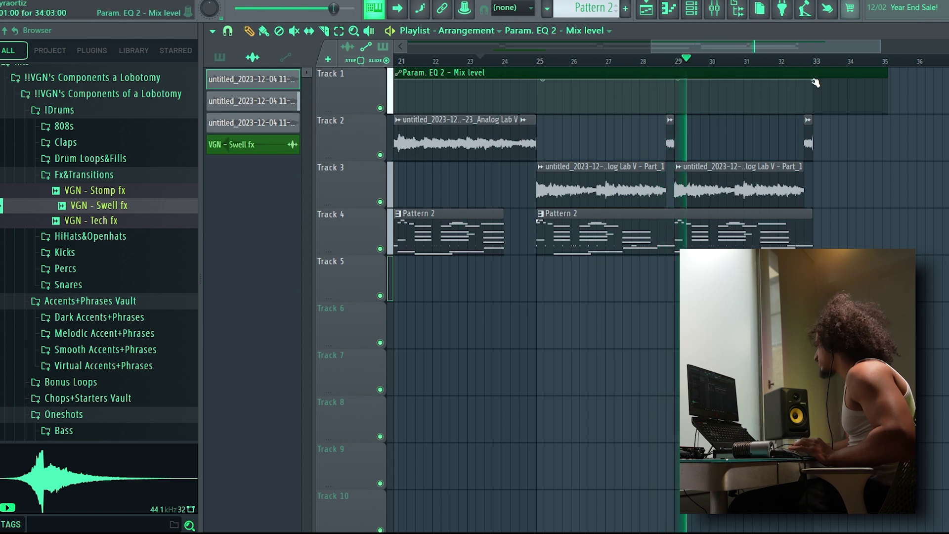
scroll(854, 146, "down", 4)
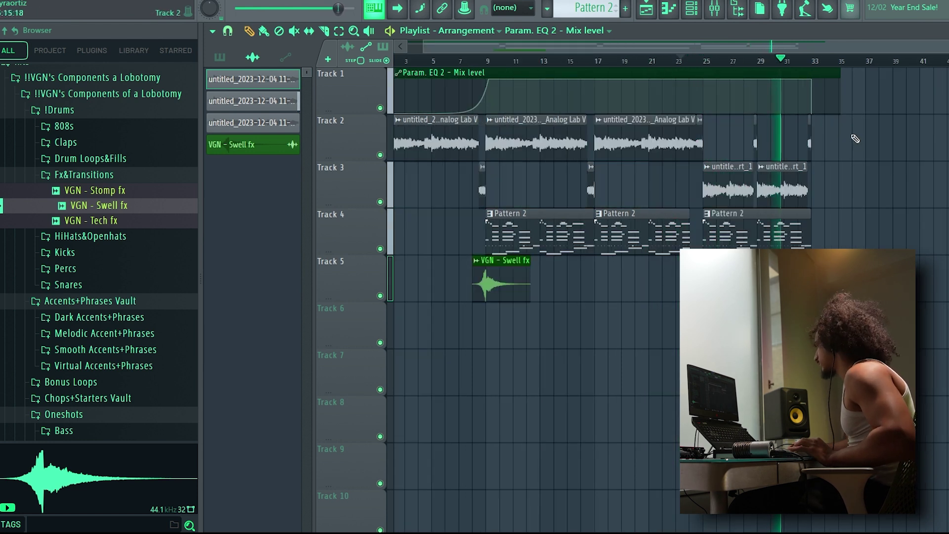
left_click_drag(841, 72, 839, 71)
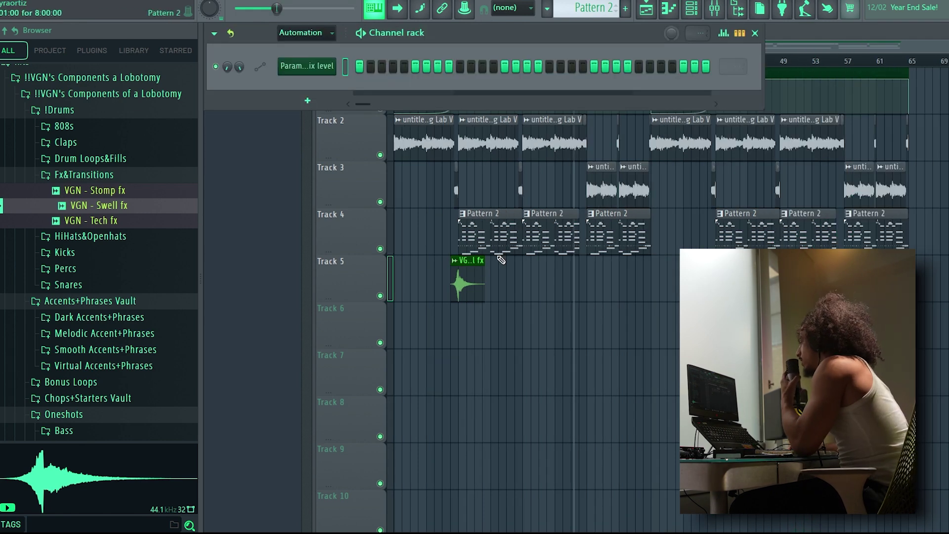
Collapse the Fx&Transitions folder in the sample browser.
right_click(507, 320)
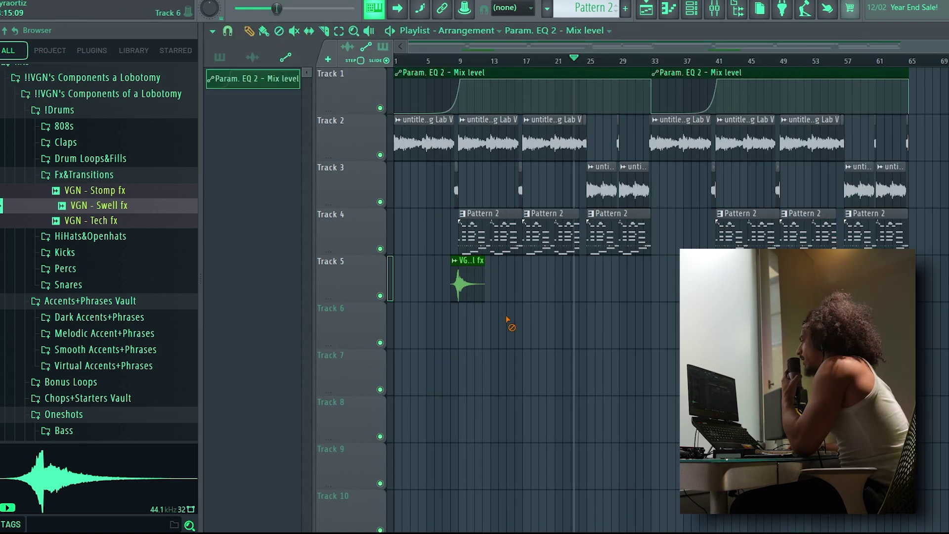
left_click(96, 176)
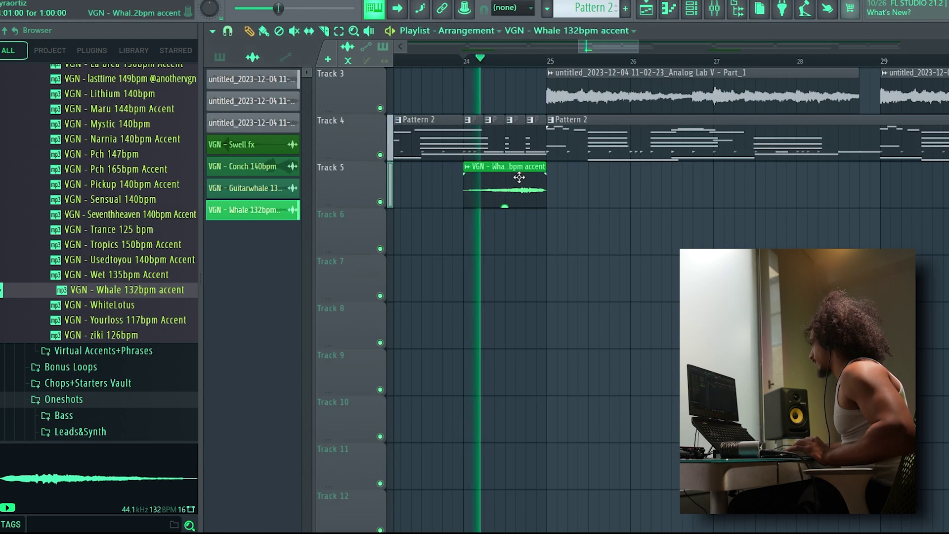
Turn off reverse for the VGN - Whale 132bpm accent sample and set its time-stretching pitch shift to -100 cents.
double_click(515, 177)
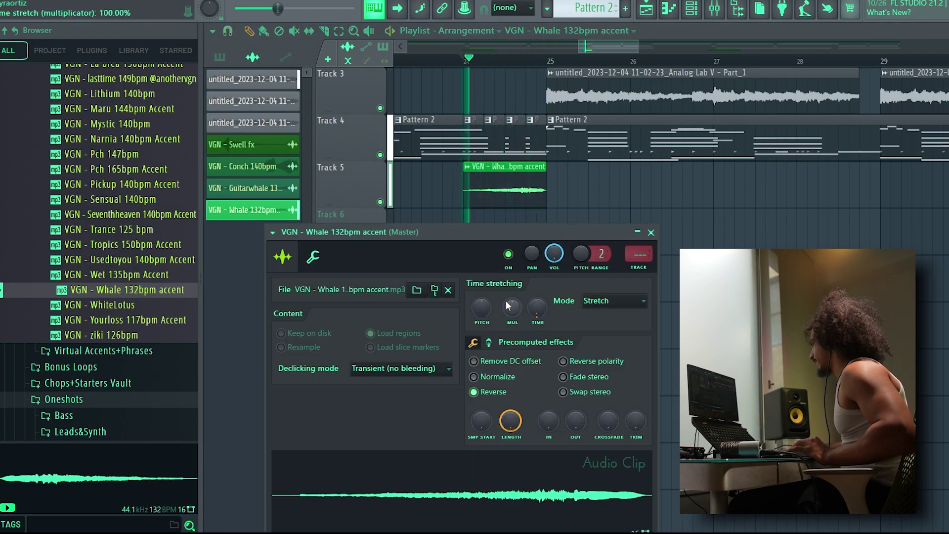
scroll(489, 307, "up", 3)
scroll(488, 309, "up", 1)
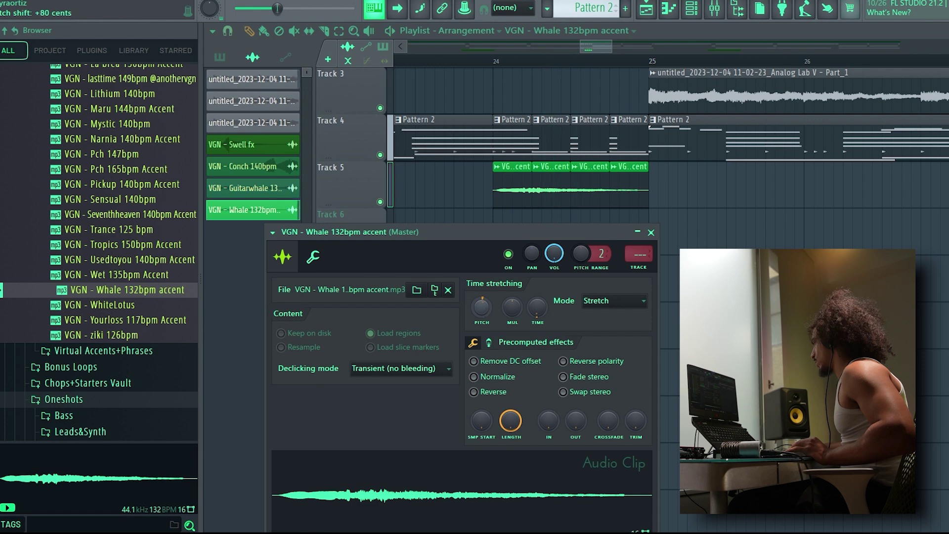
left_click_drag(485, 307, 485, 321)
left_click(651, 232)
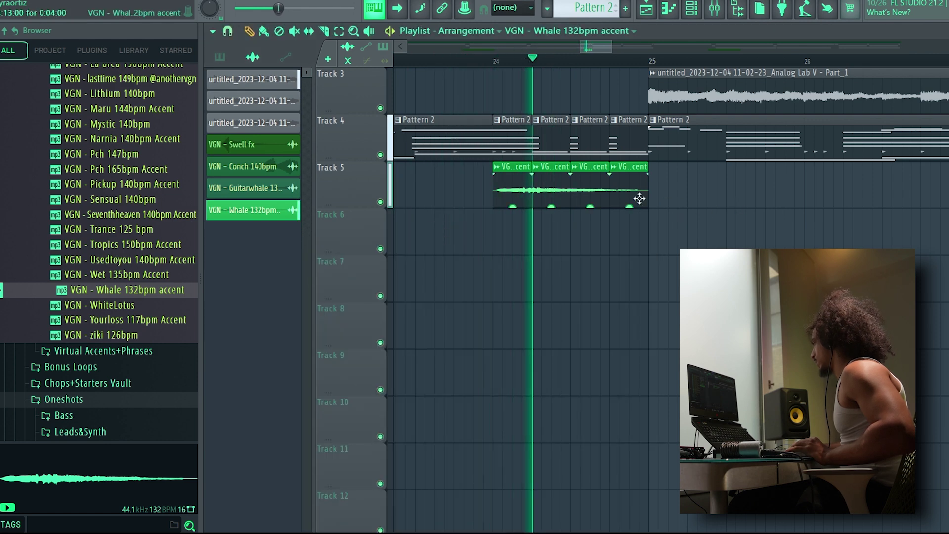
double_click(553, 187)
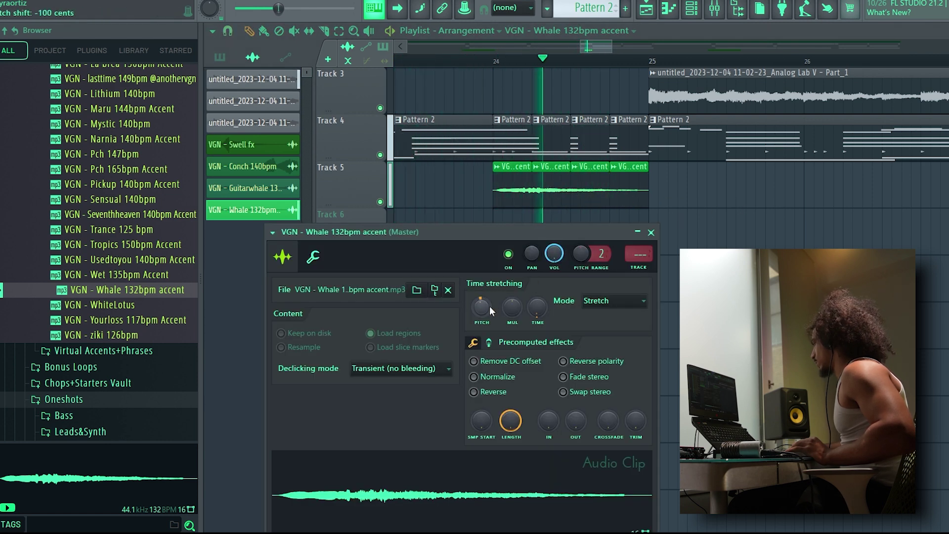
Replace the last two Whale accent slices before bar 25, and set the channel's pitch range to 12 and volume to 90%.
right_click(590, 195)
right_click(629, 199)
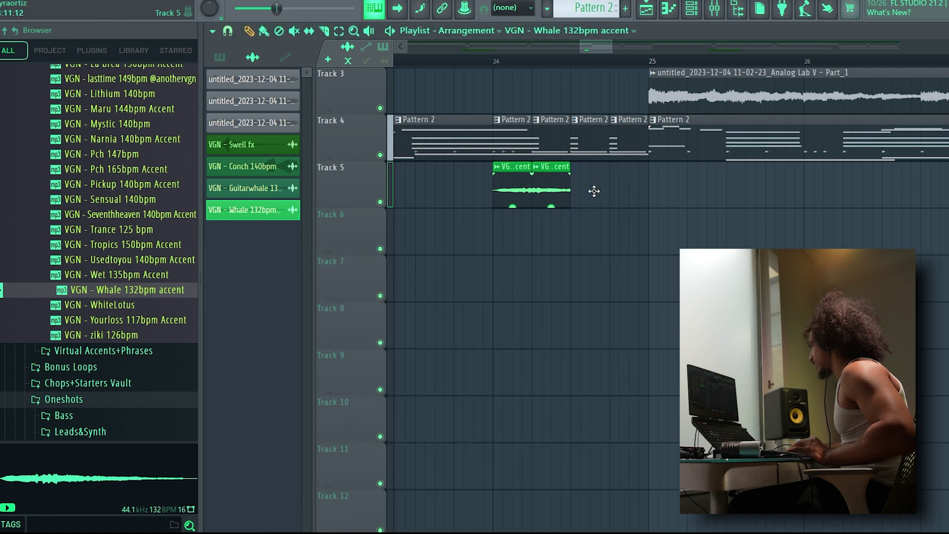
left_click_drag(640, 182, 626, 189)
double_click(625, 189)
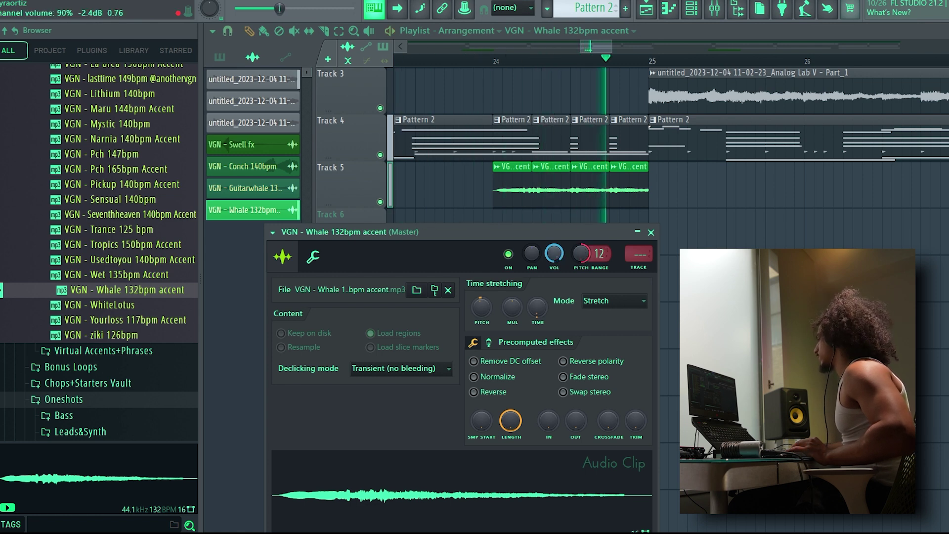
left_click(651, 233)
Select the second section's clips on Tracks 3 to 5 and move them eight bars earlier, so Pattern 2 starts at bar 33.
scroll(657, 227, "down", 3)
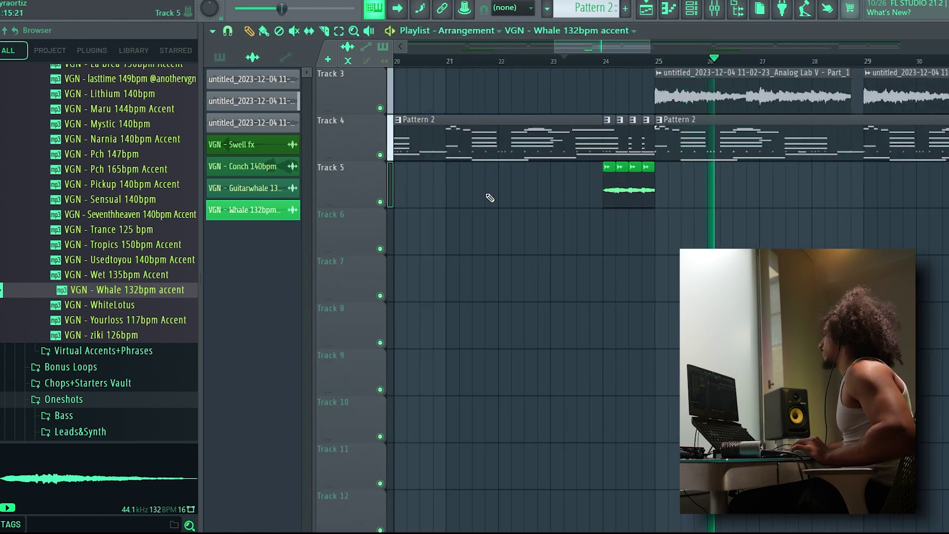
scroll(482, 197, "down", 2)
scroll(451, 192, "down", 4)
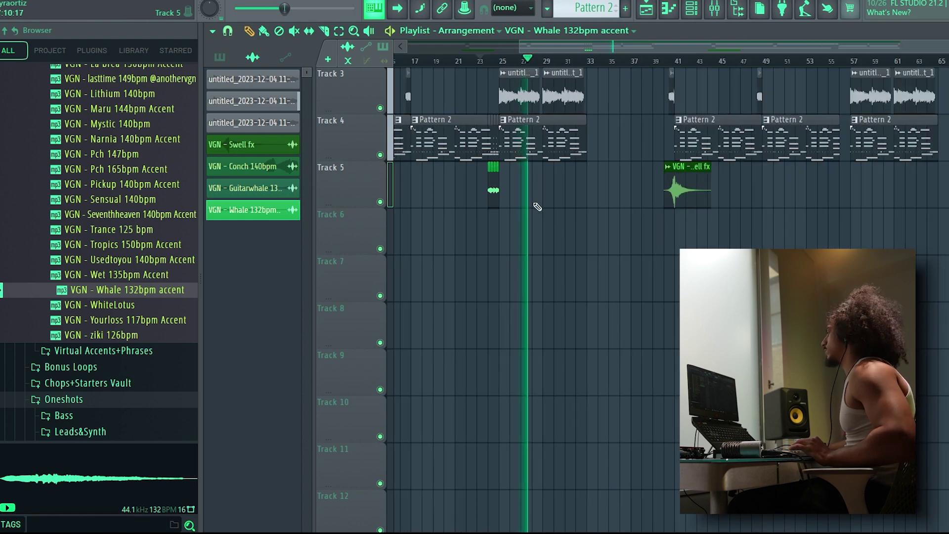
left_click_drag(944, 247, 657, 93)
scroll(632, 94, "up", 3)
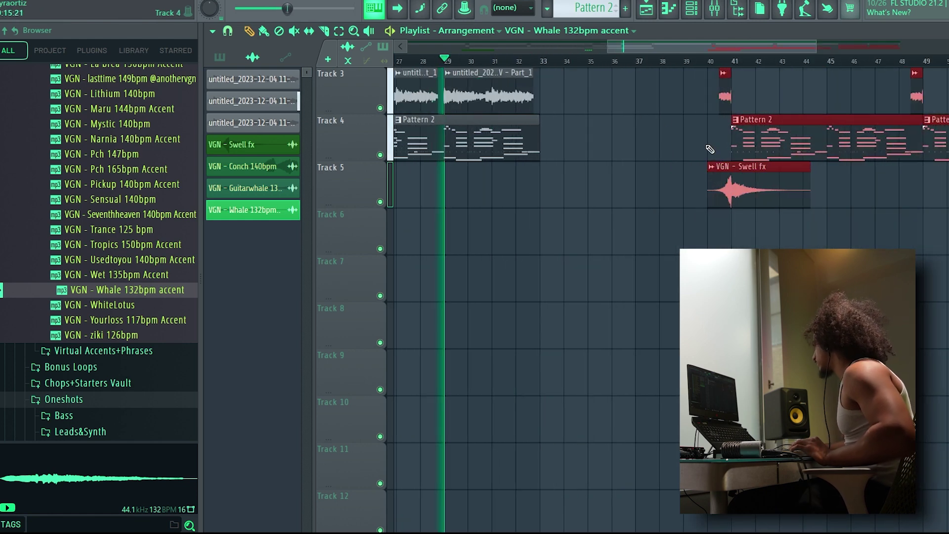
left_click_drag(751, 187, 558, 182)
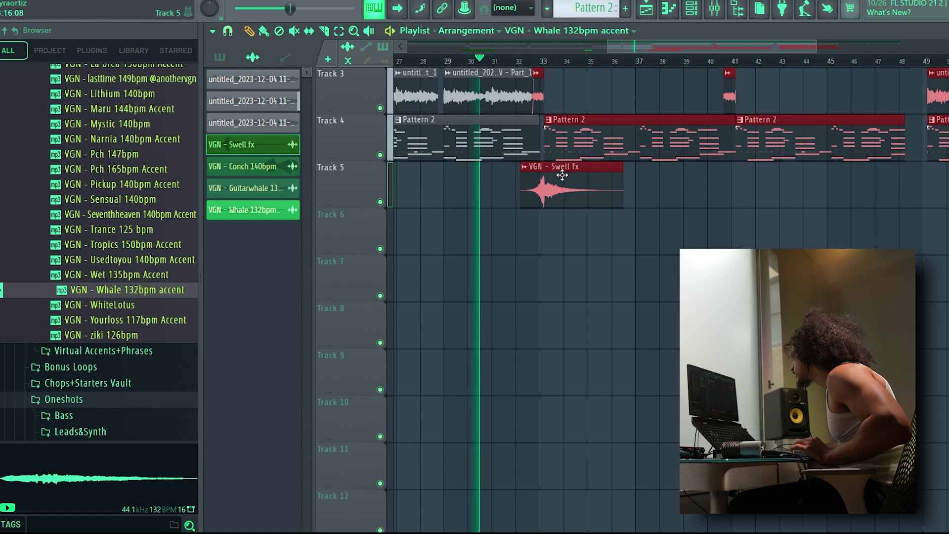
Lower the VGN - Swell fx channel volume to 33%.
scroll(548, 175, "up", 5)
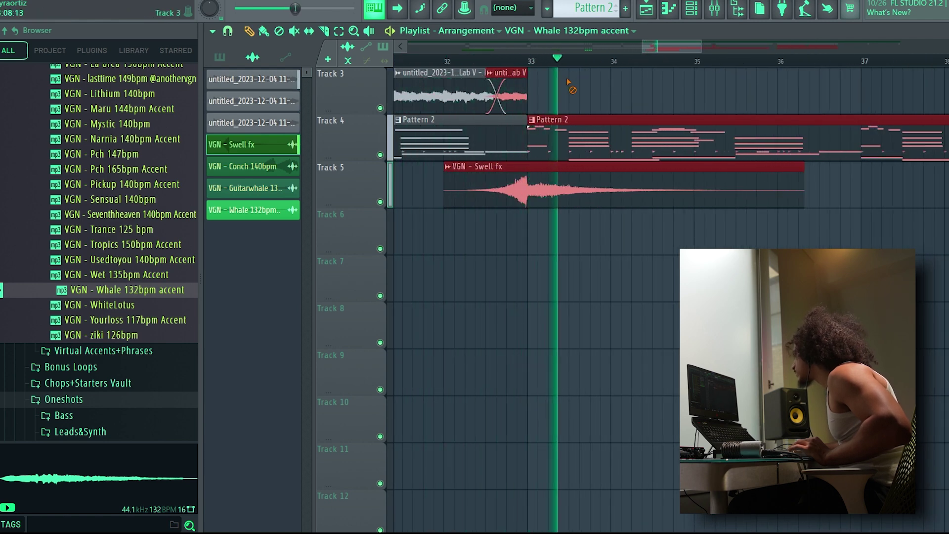
left_click(548, 190)
double_click(548, 190)
left_click_drag(605, 214, 604, 220)
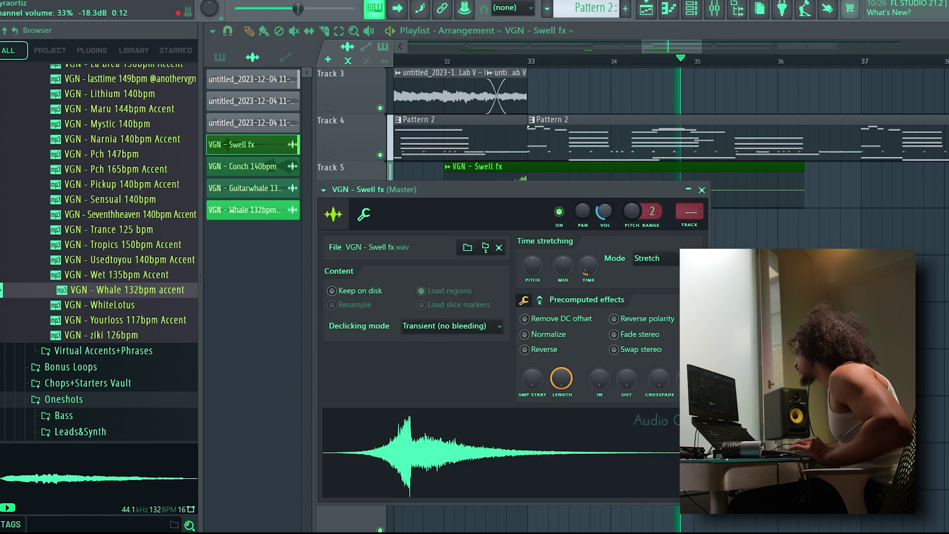
key("Escape")
Play back the arrangement and check the VGN - Swell fx channel settings around the bar 9 transition.
scroll(588, 103, "down", 5)
scroll(574, 127, "up", 3)
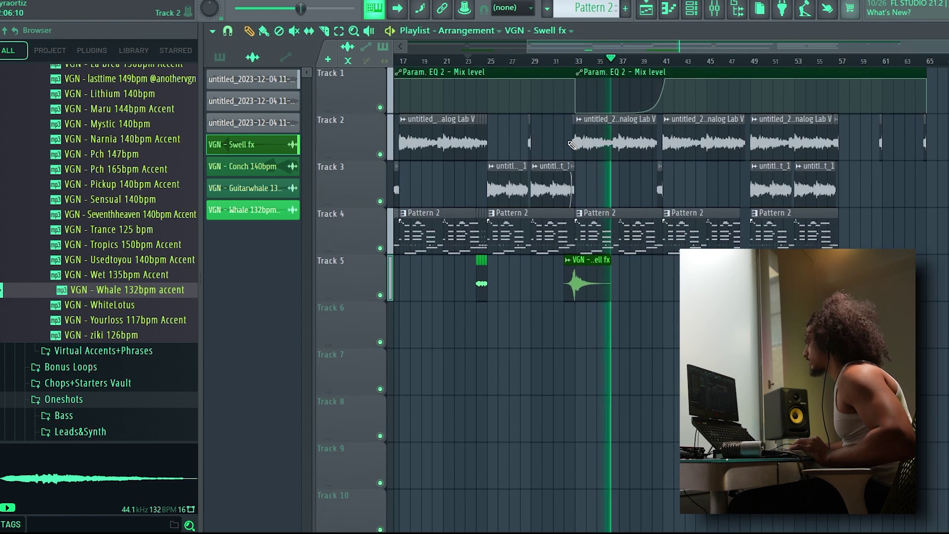
key("space")
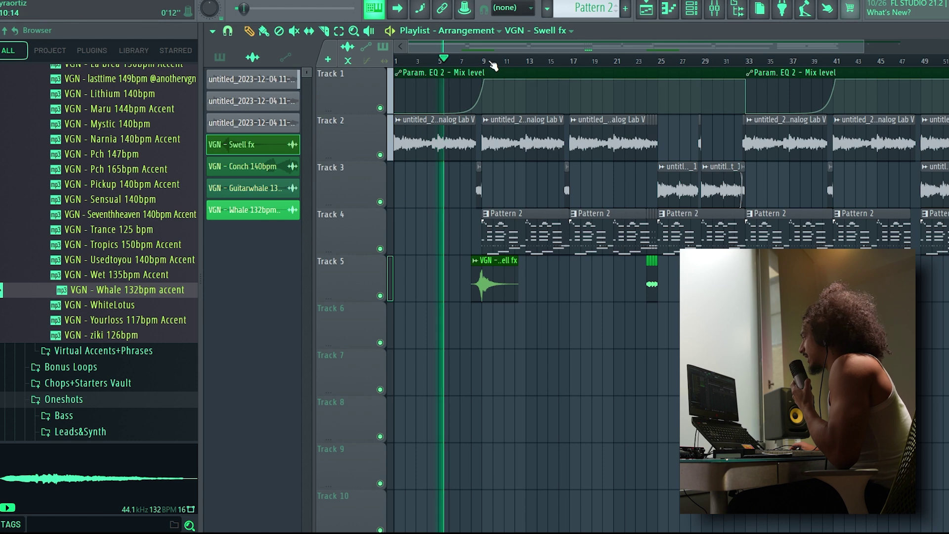
scroll(493, 69, "down", 2)
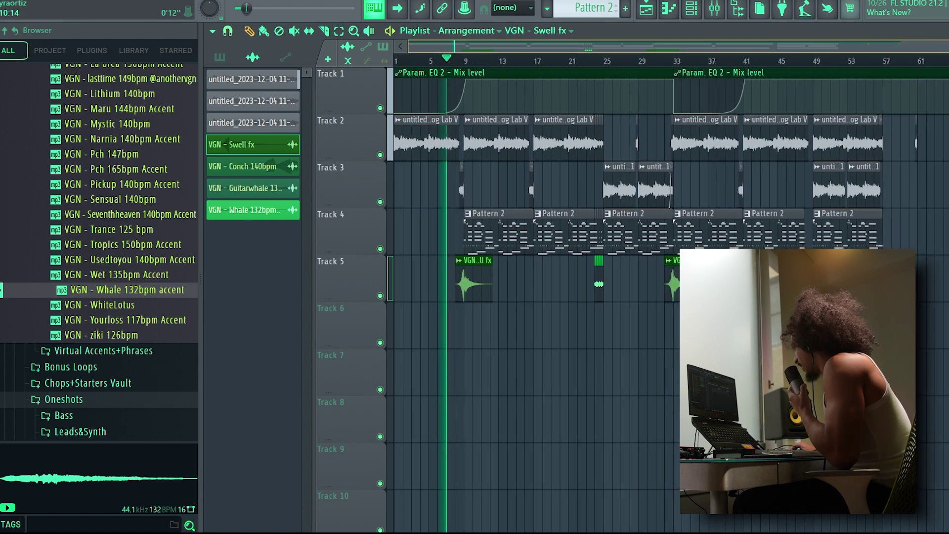
double_click(487, 280)
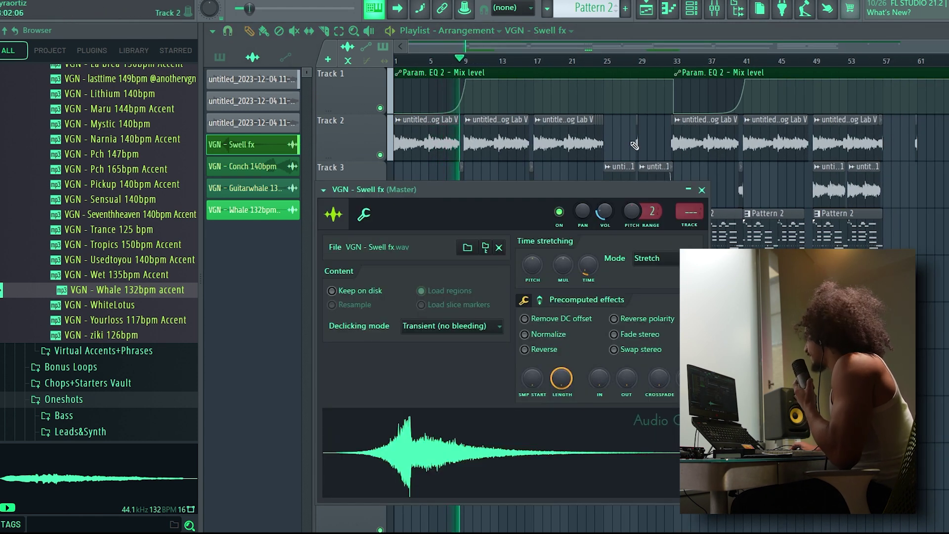
key("Escape")
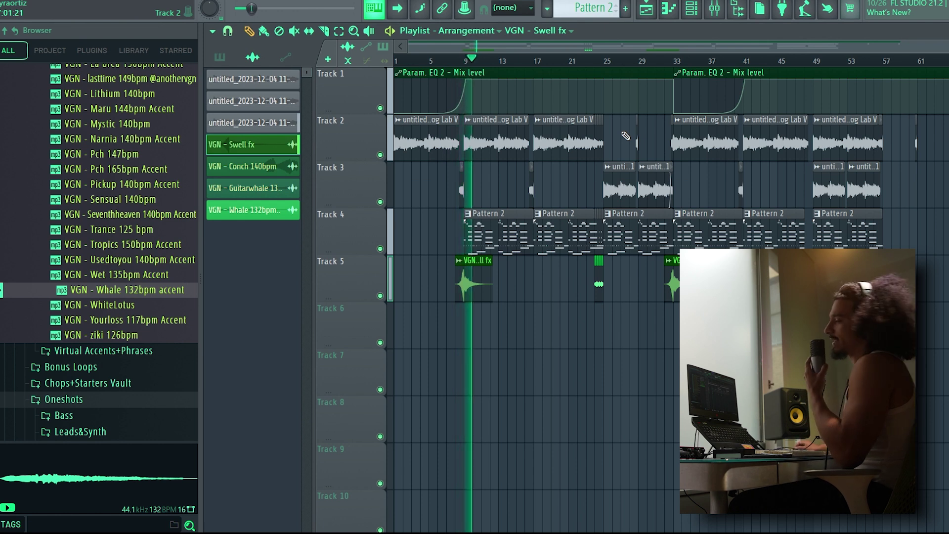